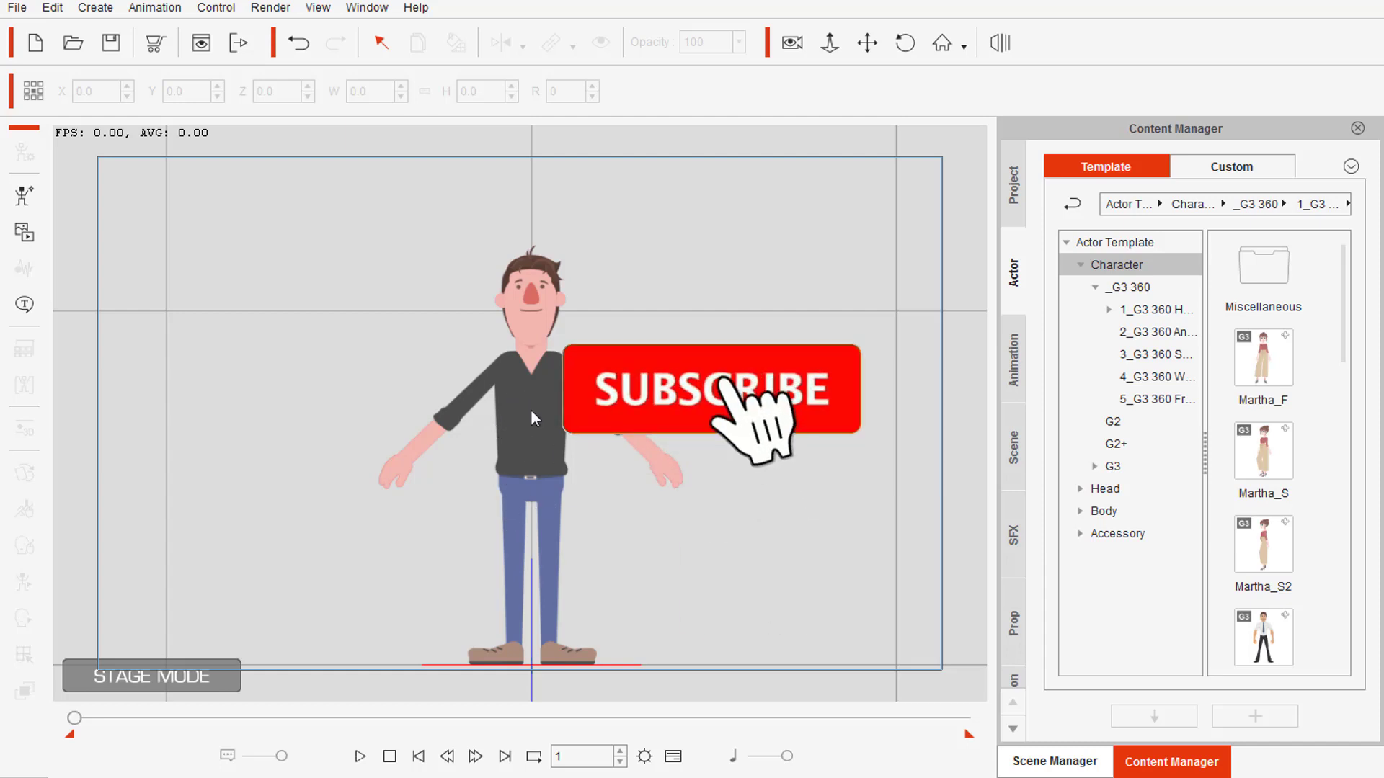
Select the standing male character on the stage and switch to Composer mode
click(543, 447)
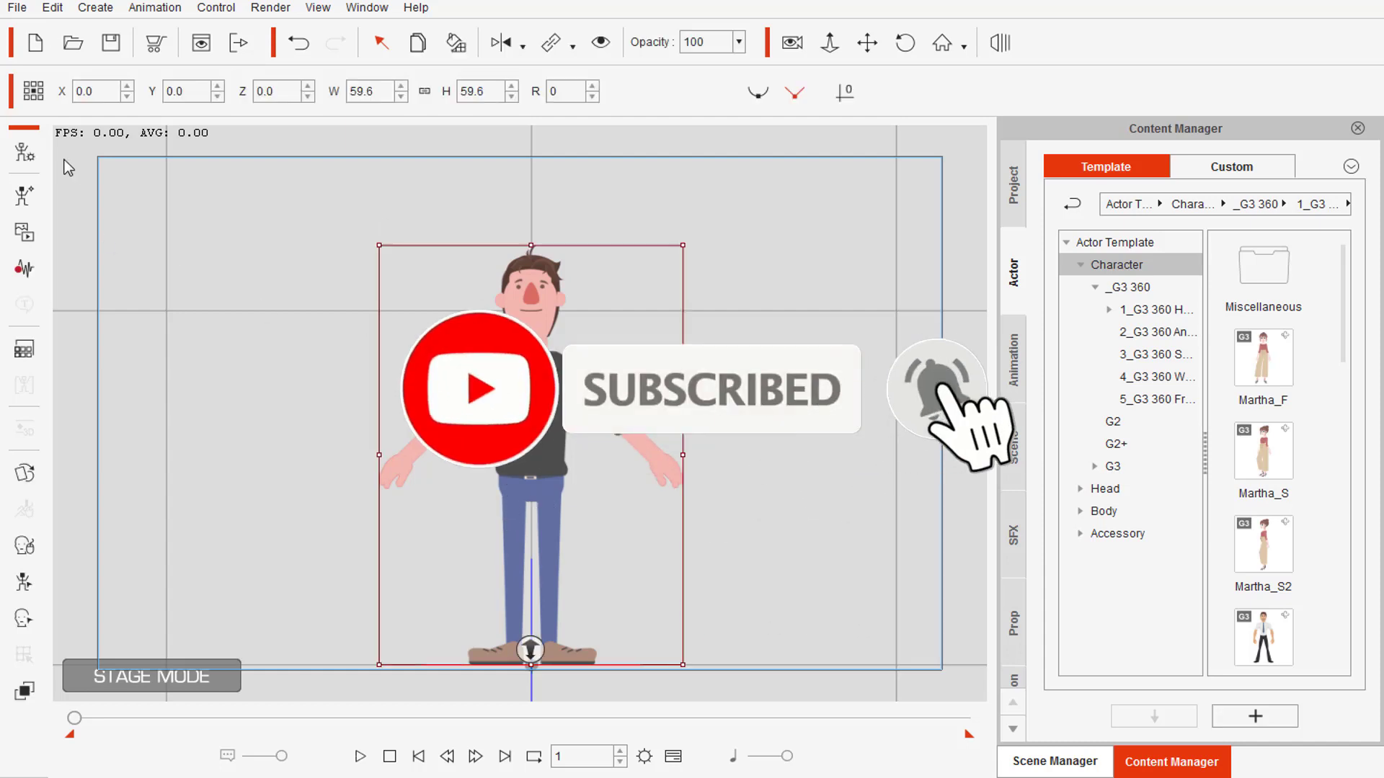
click(23, 152)
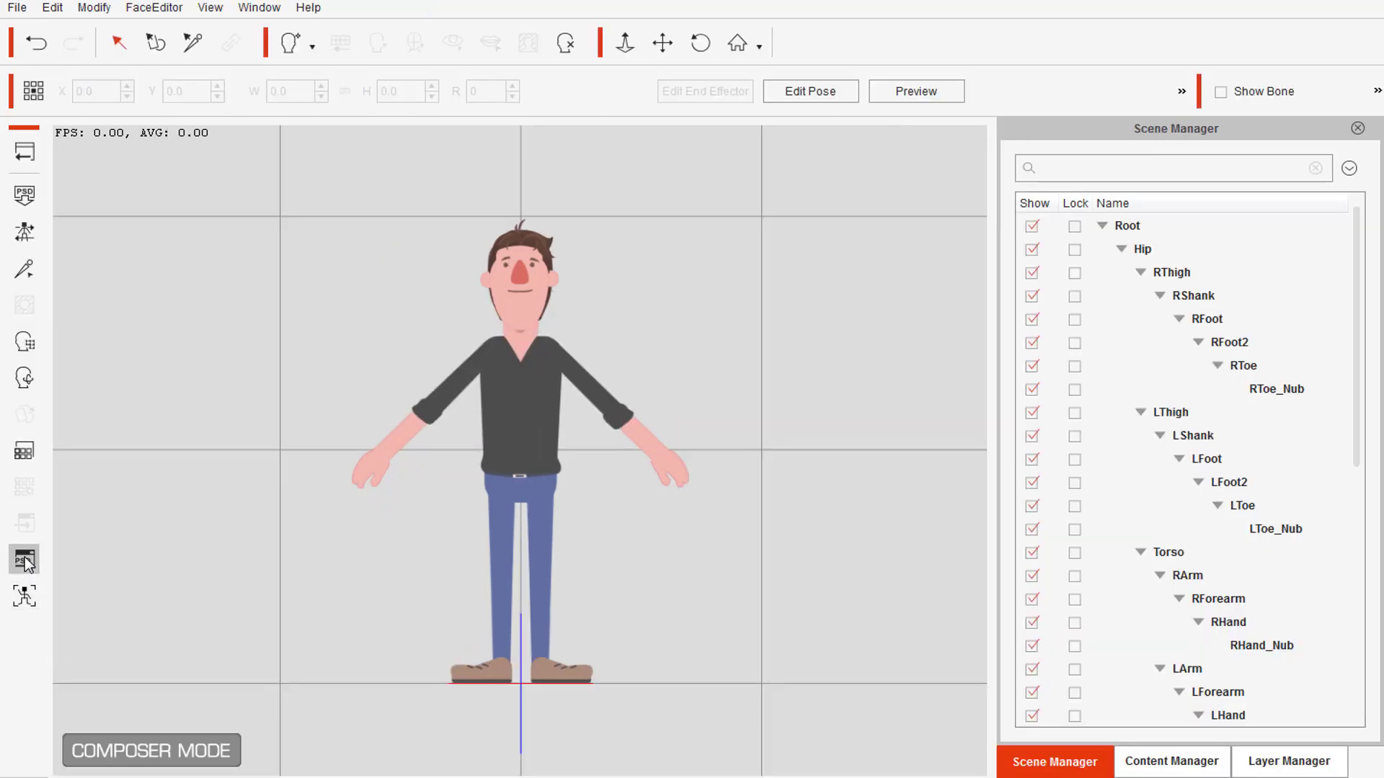
Launch the character to Photoshop as one head-and-body PSD at scale 2.5
click(24, 561)
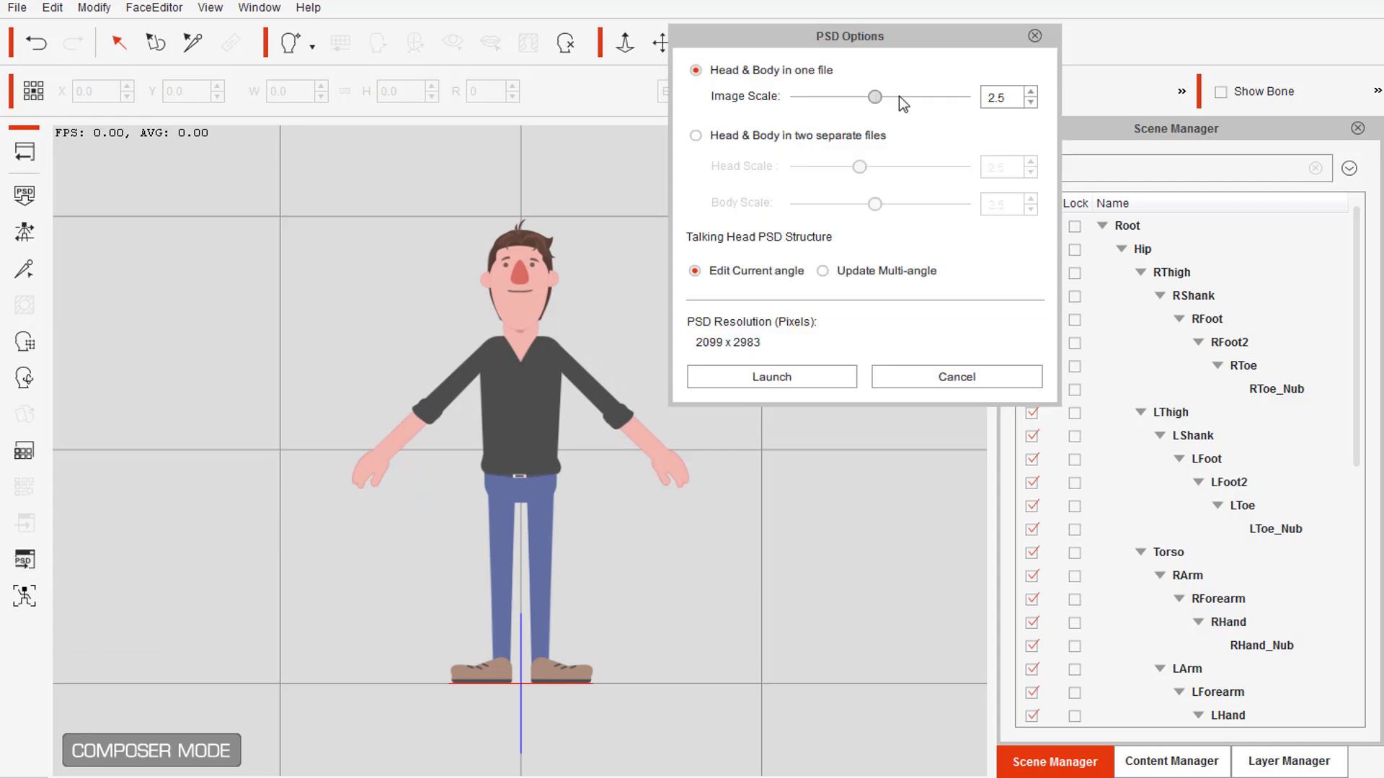
click(796, 377)
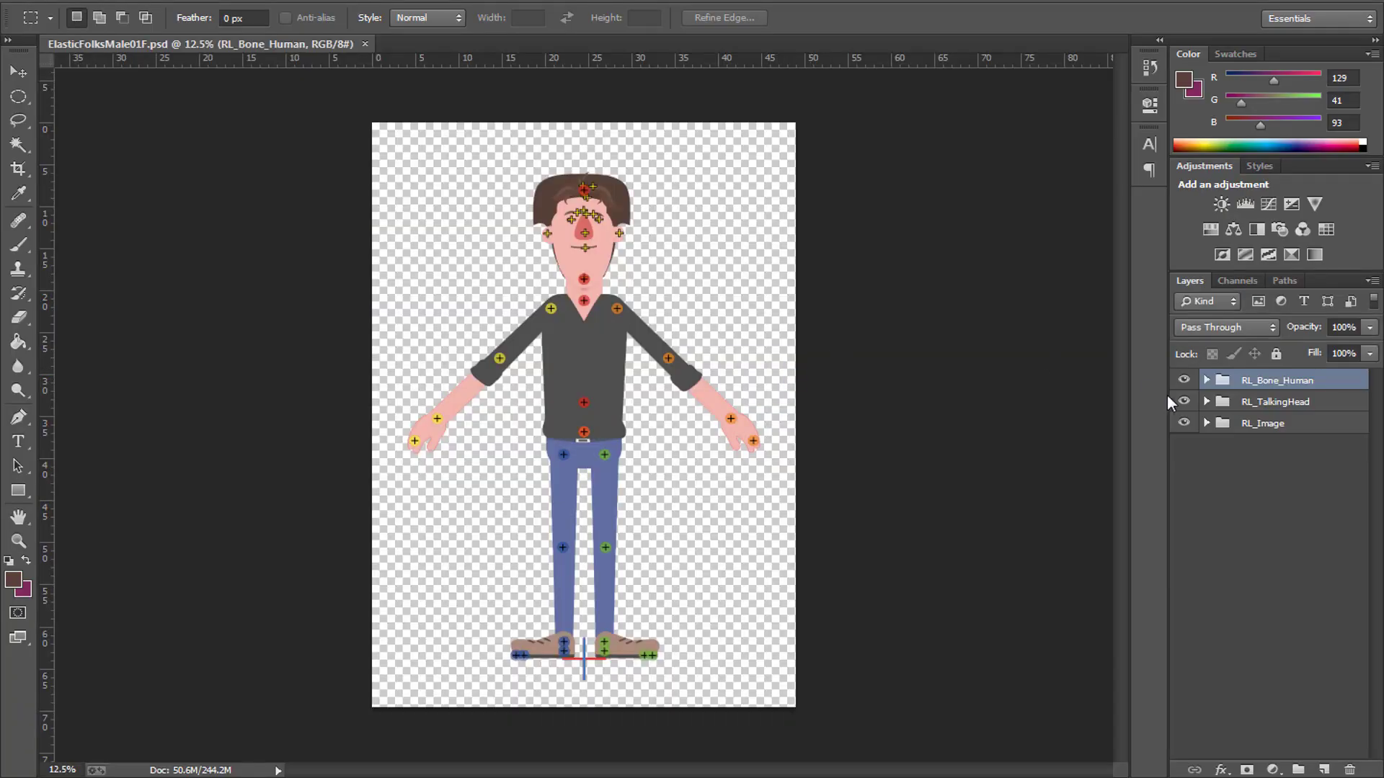
Hide the RL_Bone_Human and HeadBone markers and zoom in on the character artwork
click(1184, 381)
click(1207, 403)
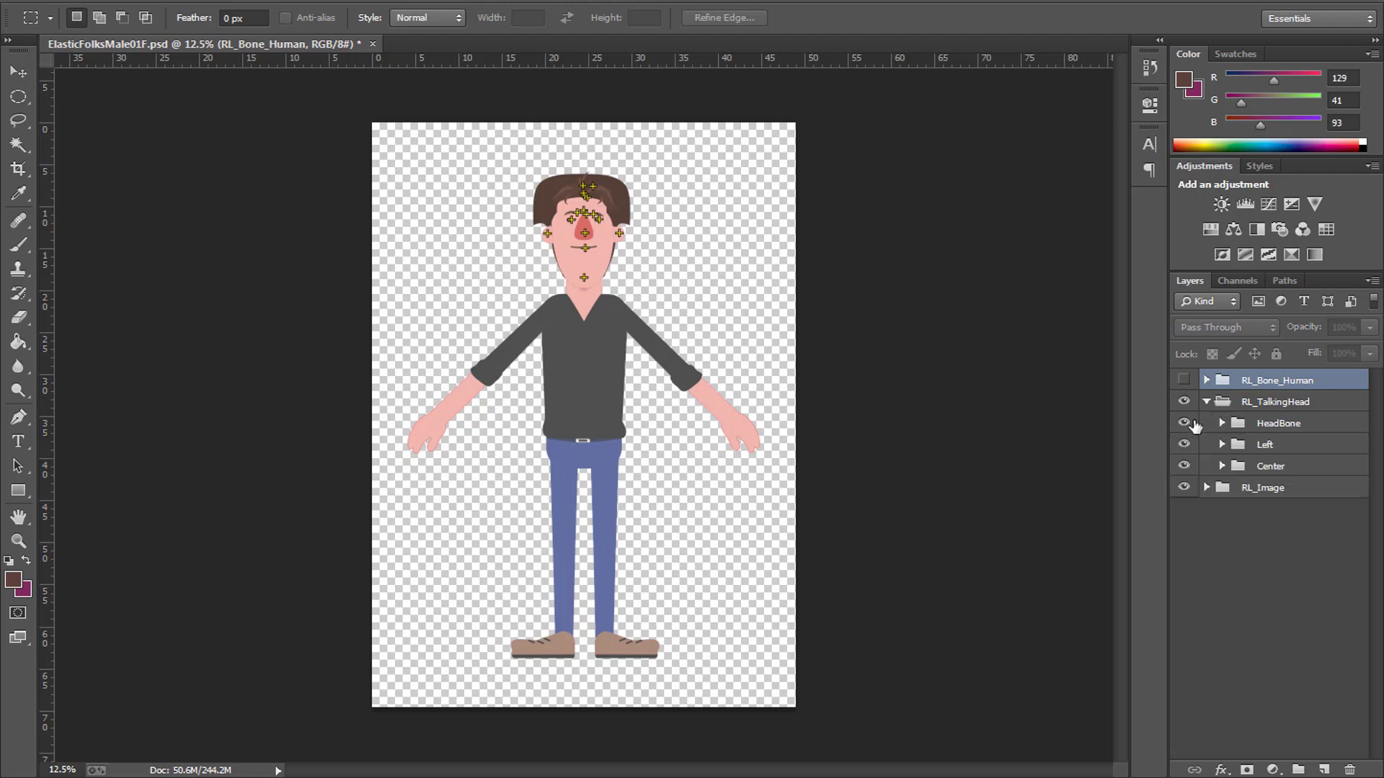
click(1184, 424)
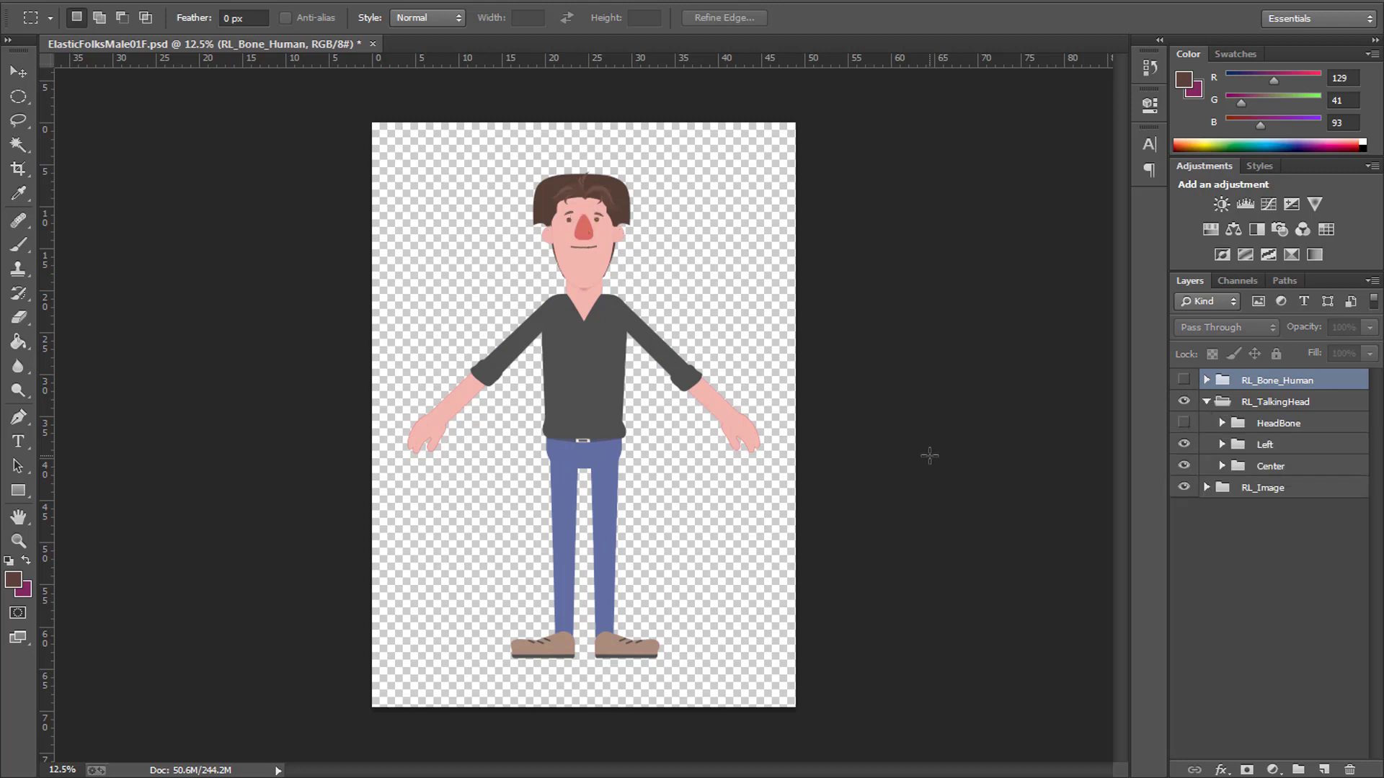
key(ctrl+plus)
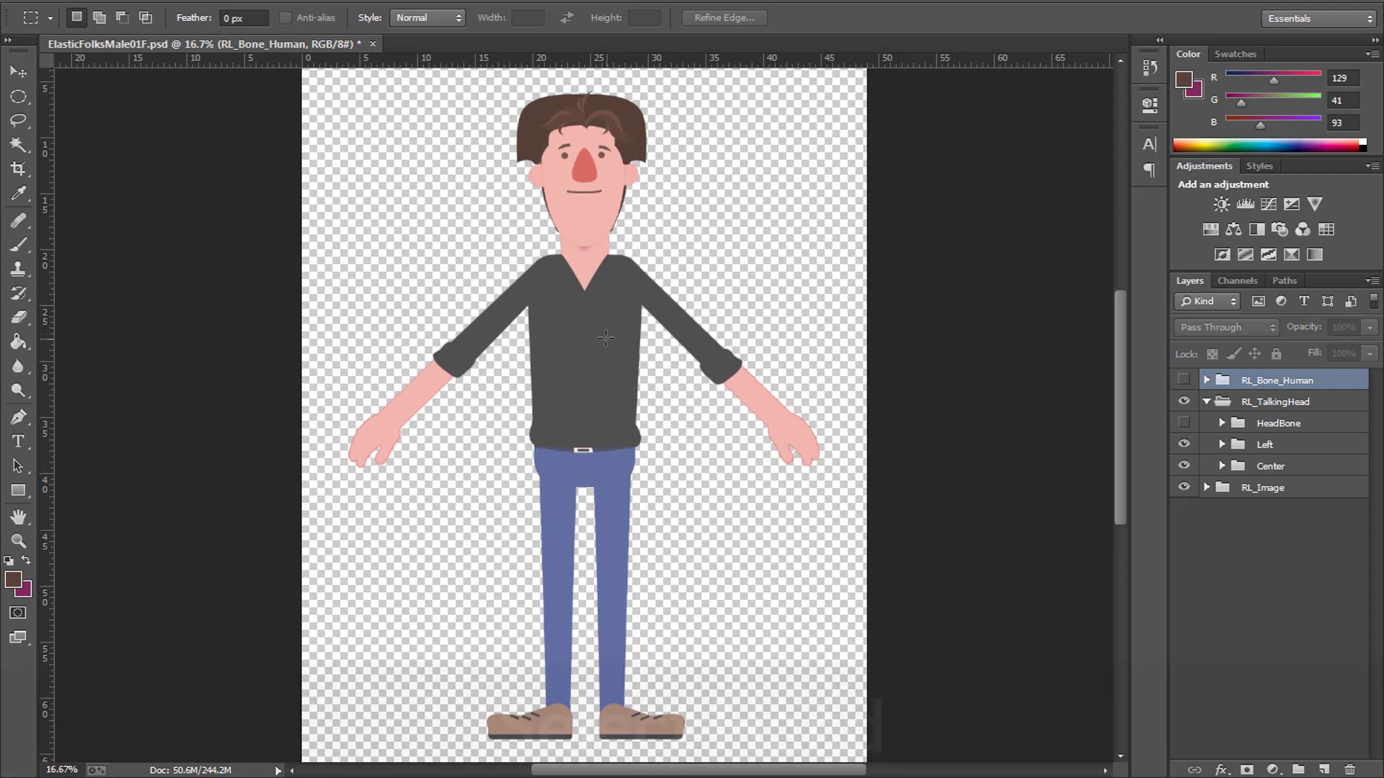
Select the dark upper sleeve on the img_group_RArm layer with the Magic Wand
click(18, 71)
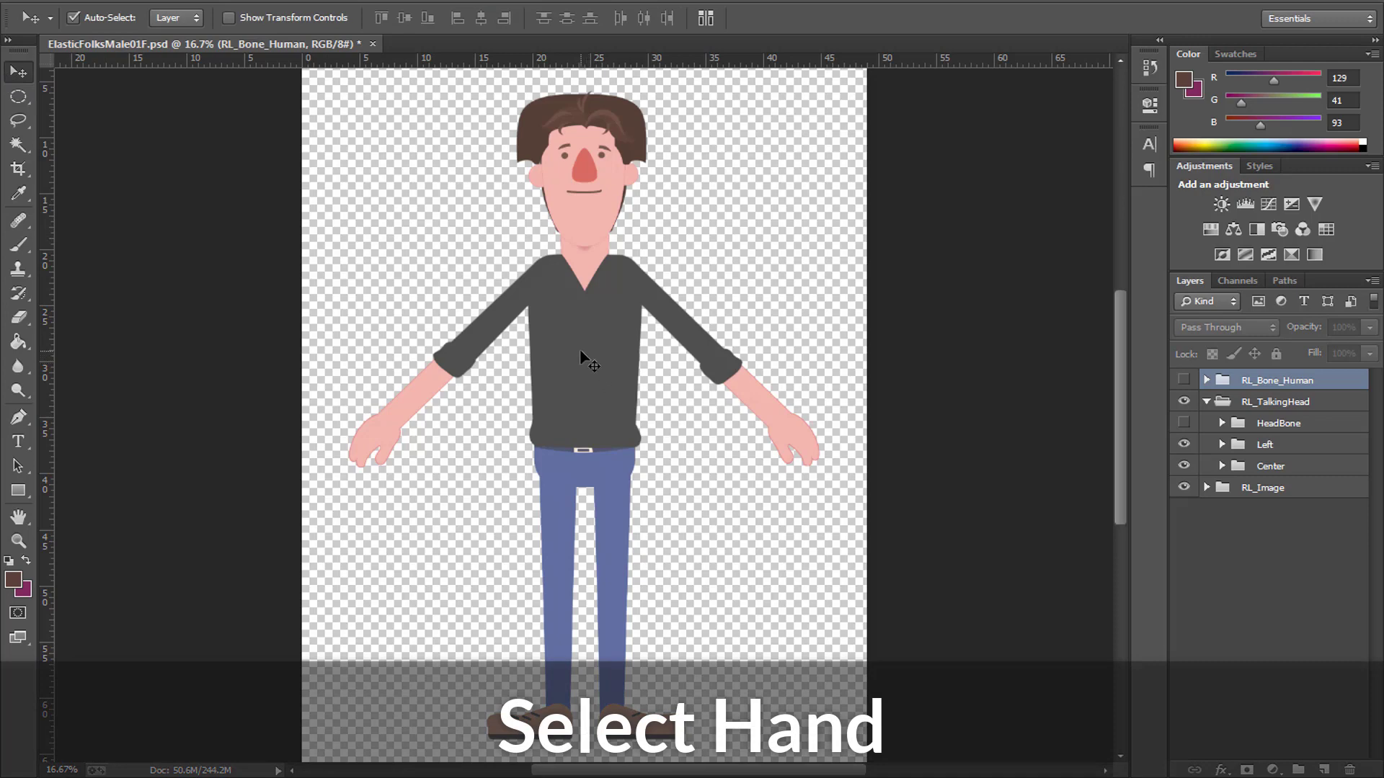
click(513, 311)
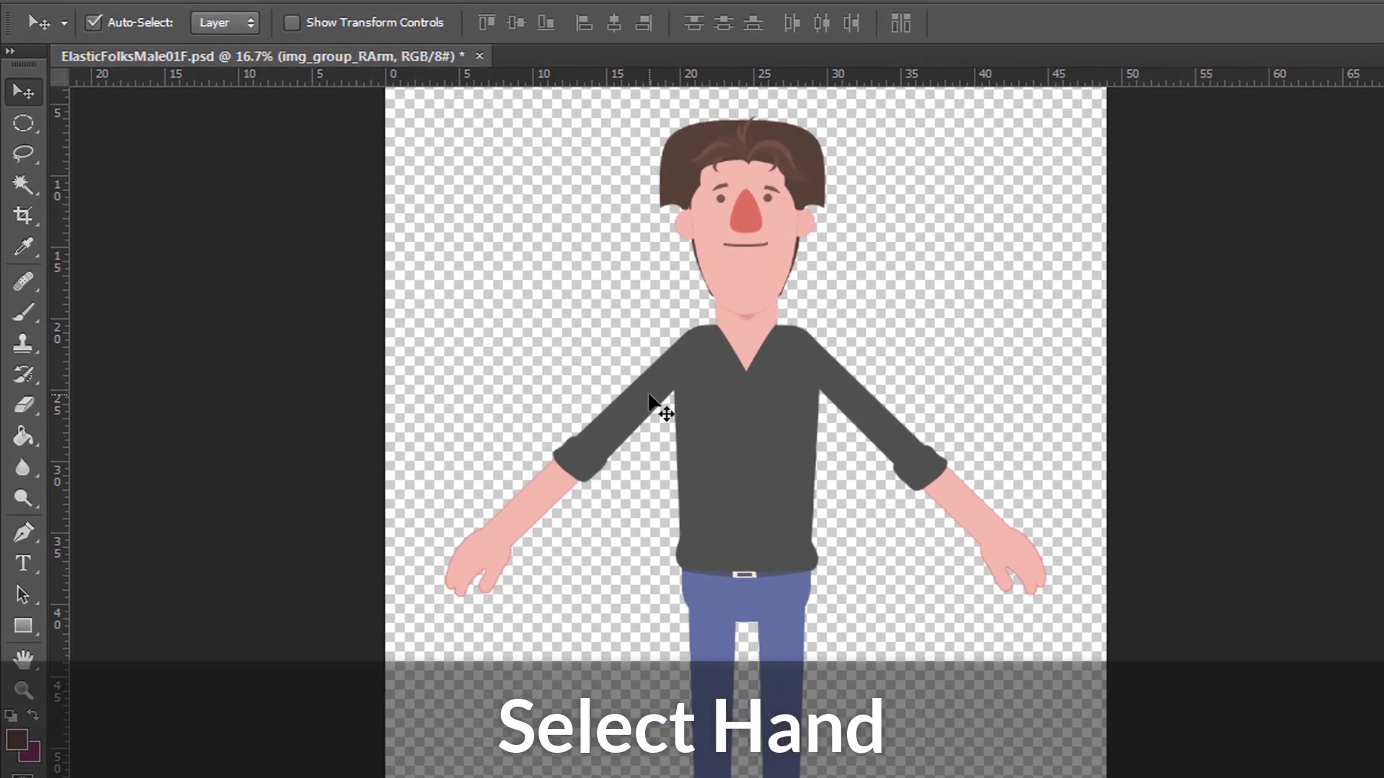
click(23, 185)
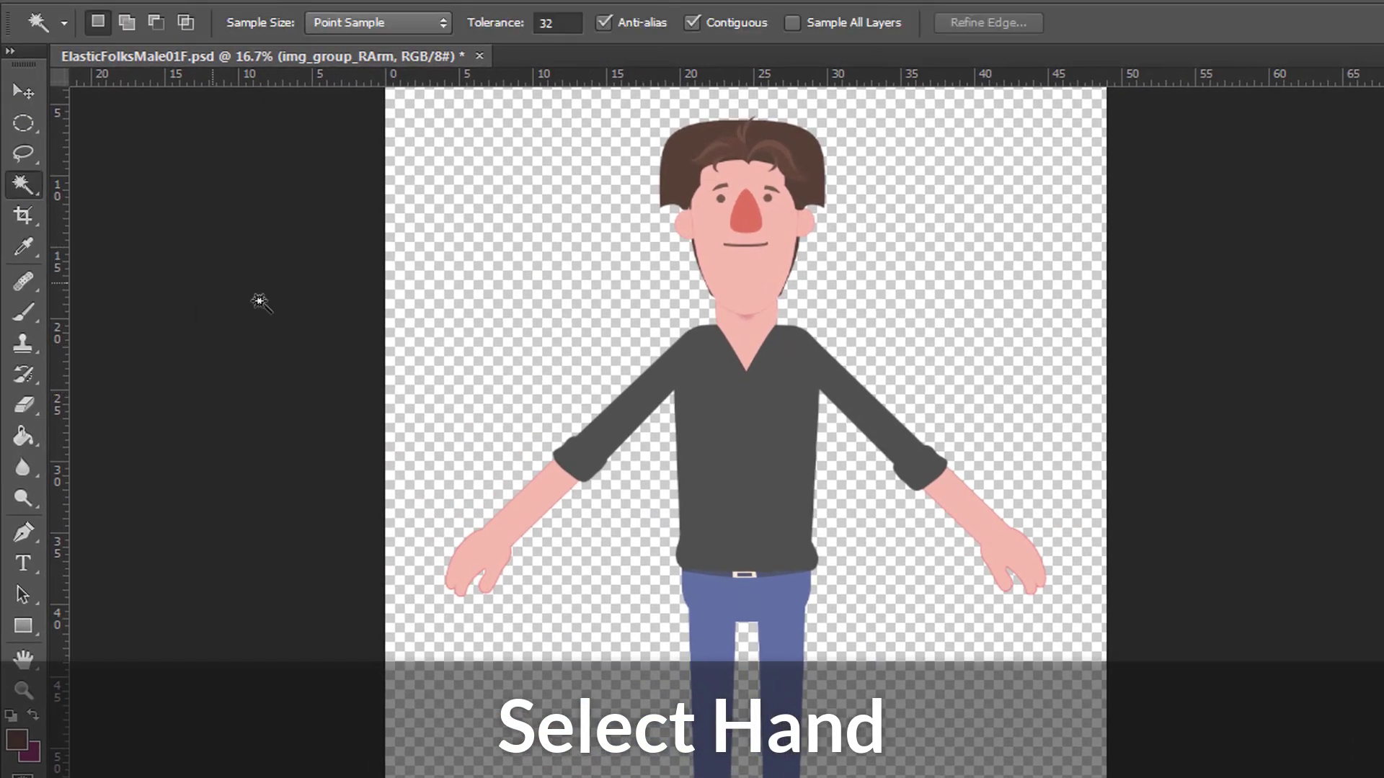
click(630, 406)
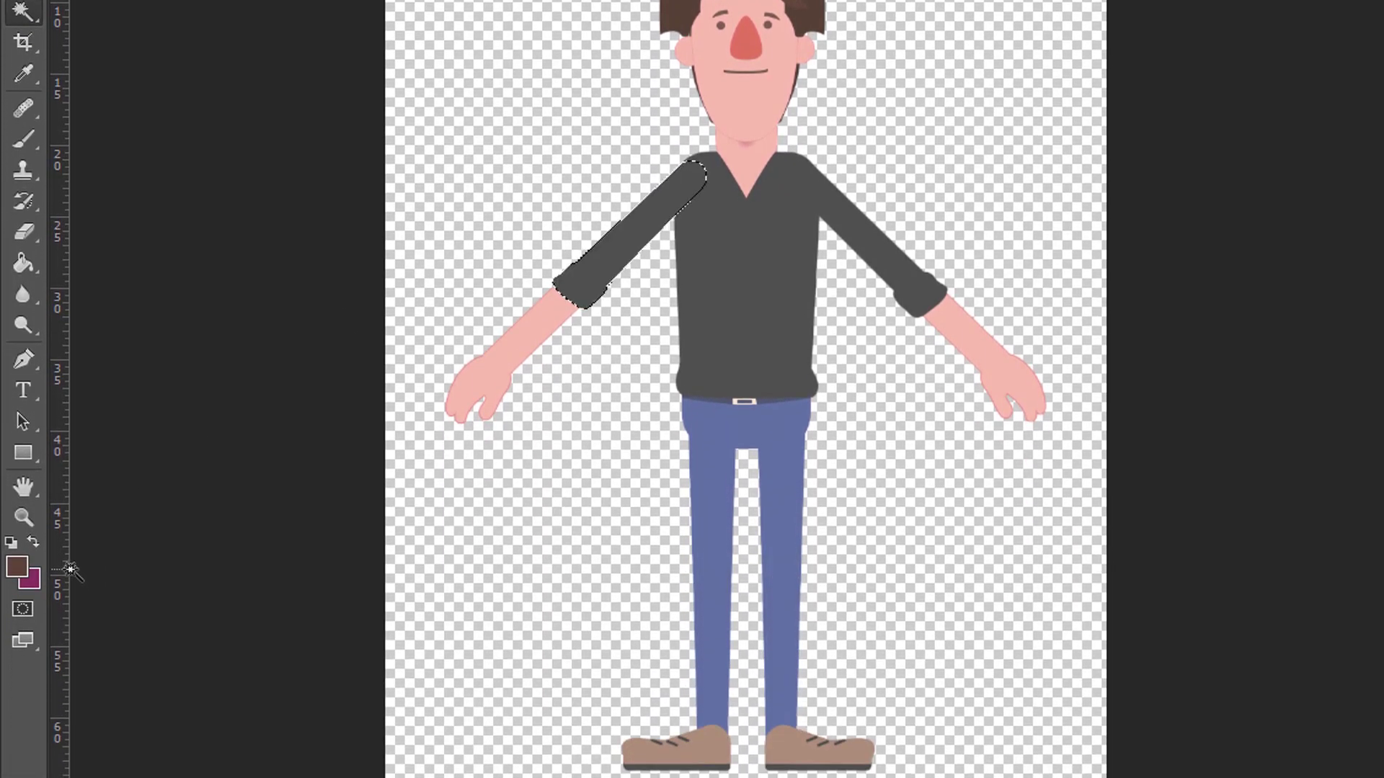
Set the foreground colour to teal, fill the selected sleeve, and deselect
click(17, 567)
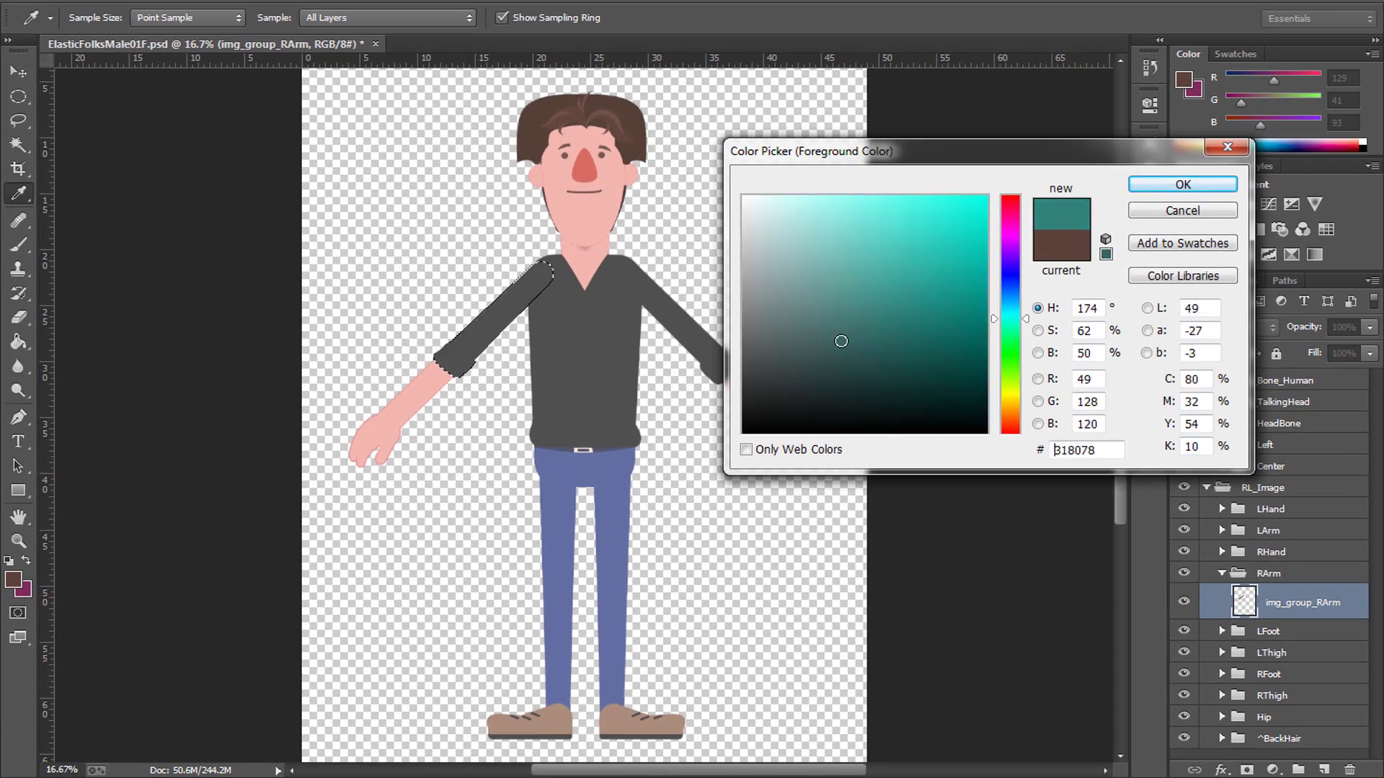
mouse_move(833, 353)
mouse_down()
mouse_move(974, 251)
mouse_move(923, 238)
mouse_up()
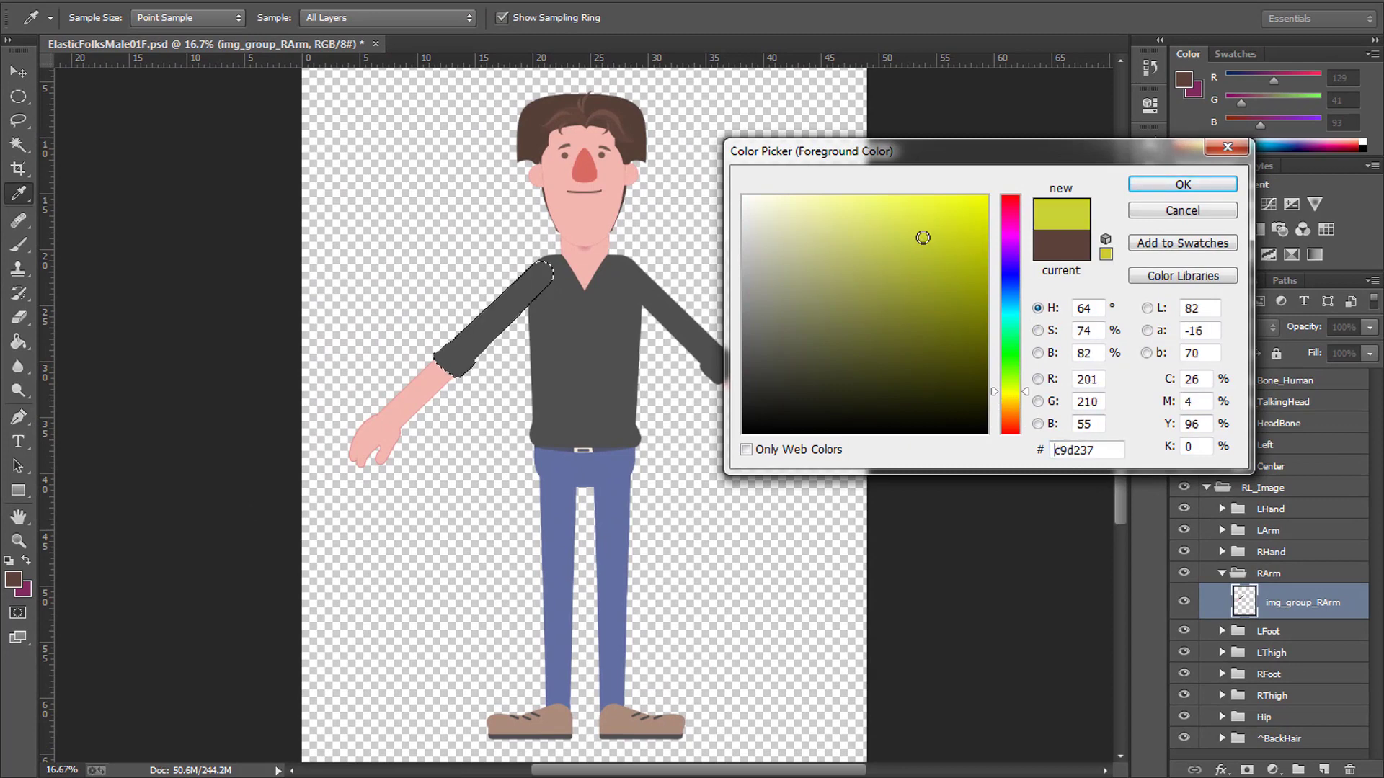
click(1012, 337)
key(Return)
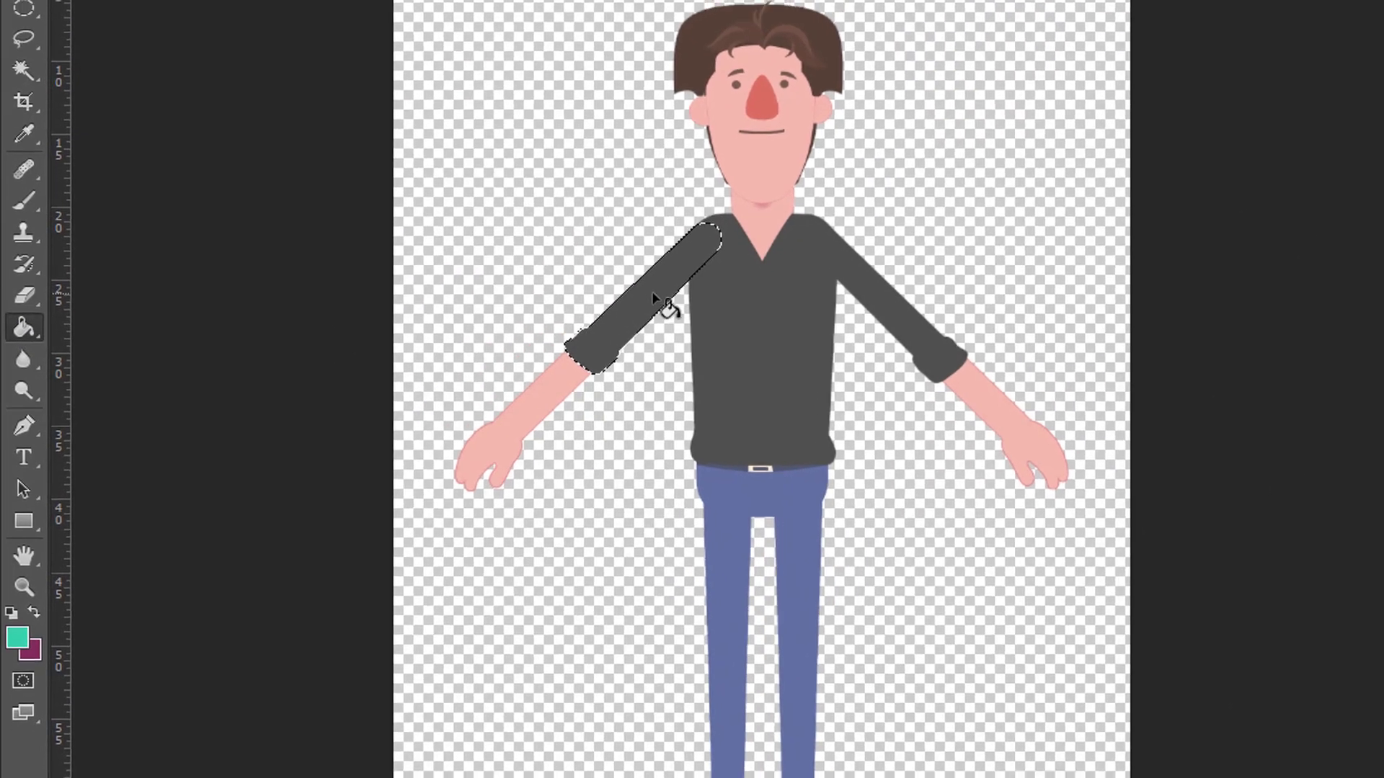
click(681, 297)
key(ctrl+d)
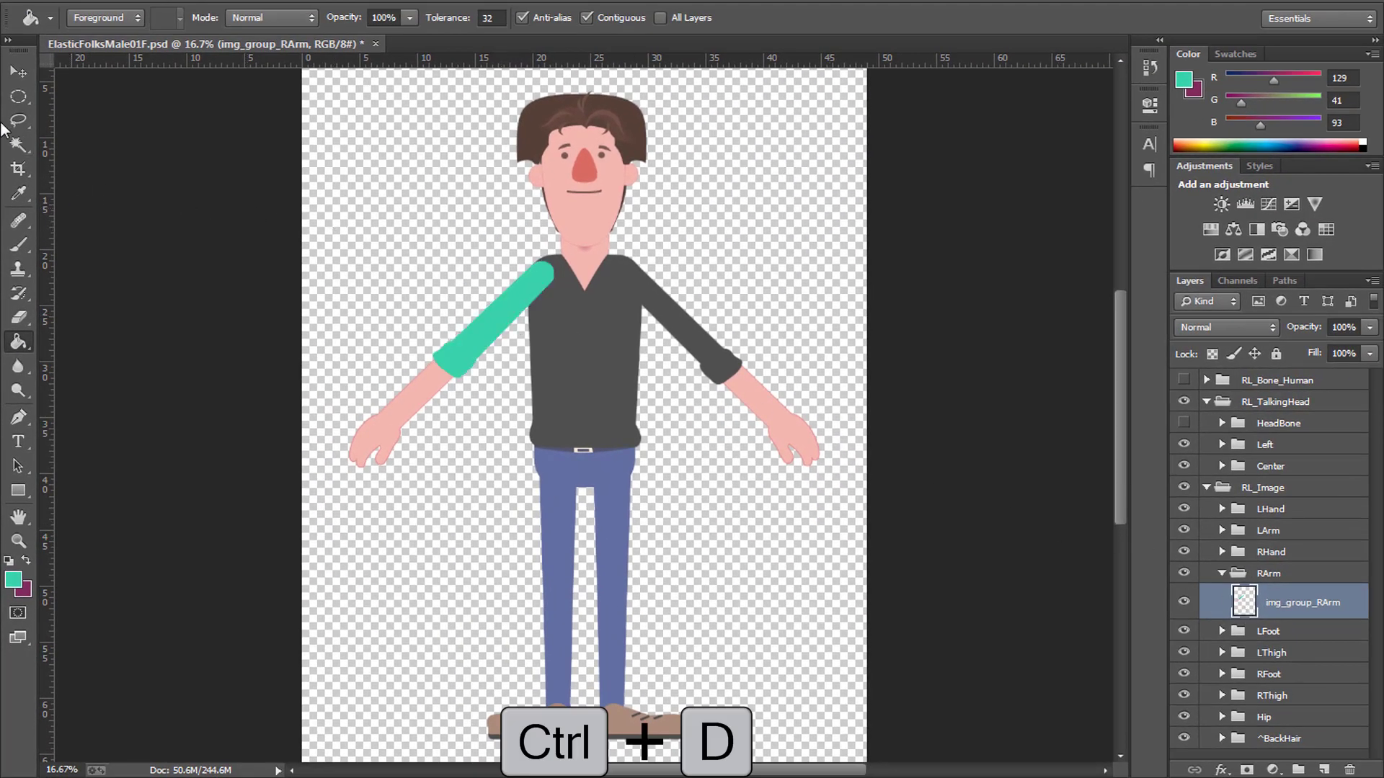
click(18, 71)
Select the dark sleeve on img_group_LArm and fill it with the same teal
click(692, 332)
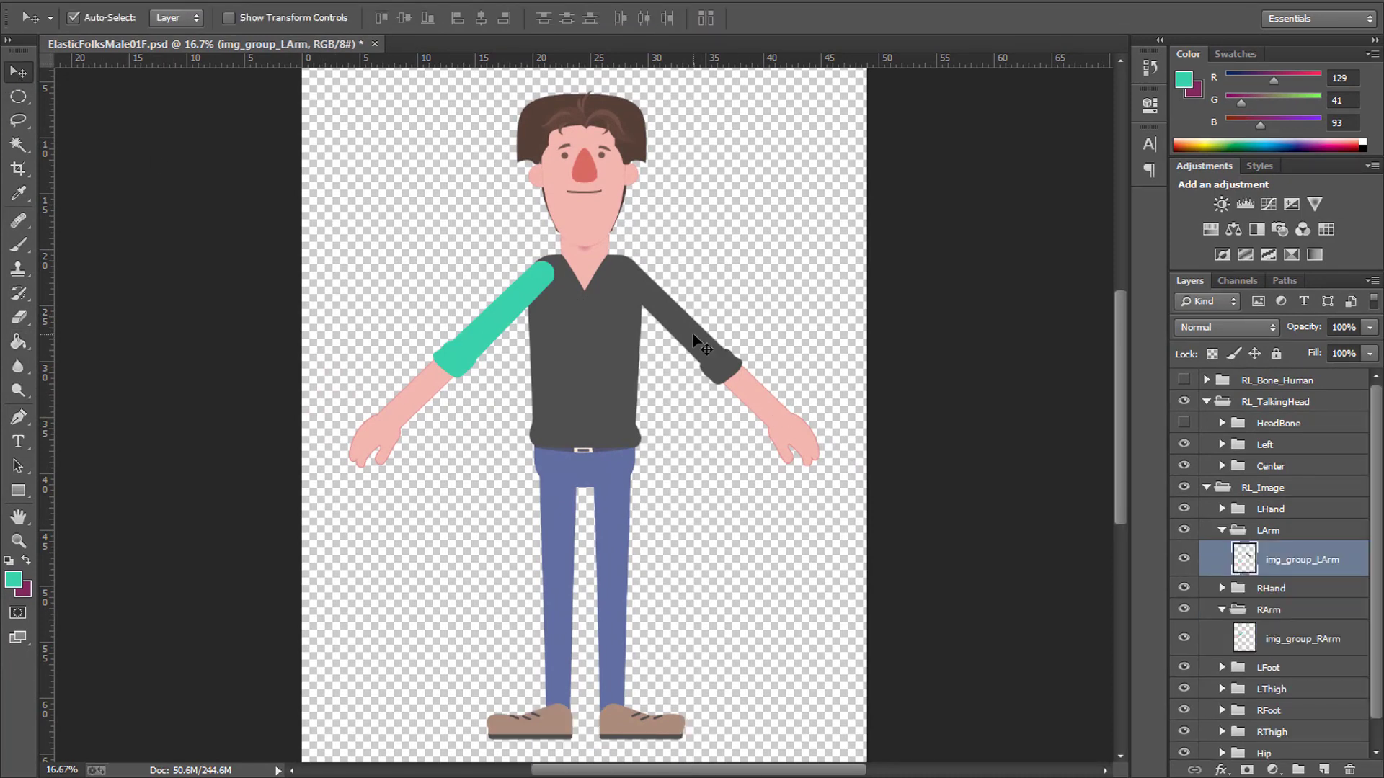
click(22, 144)
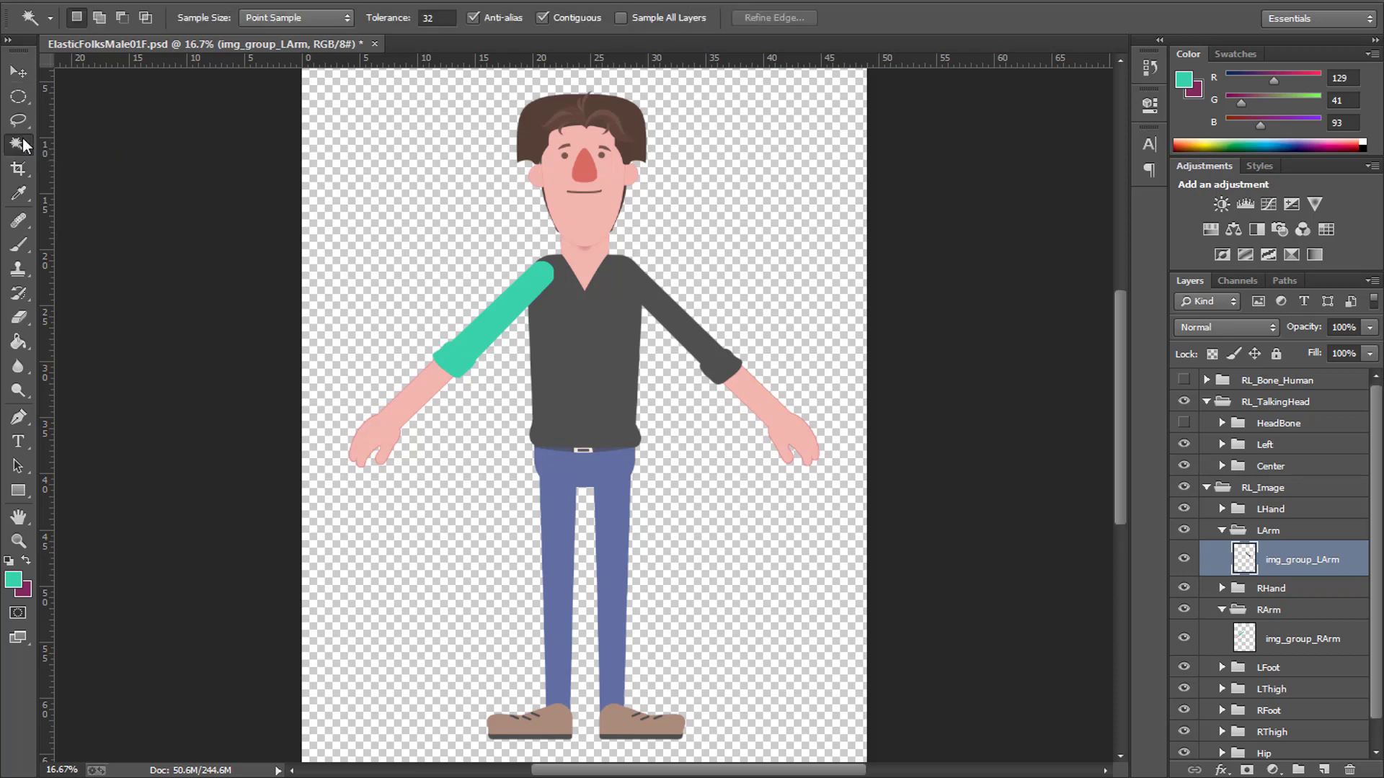
click(674, 321)
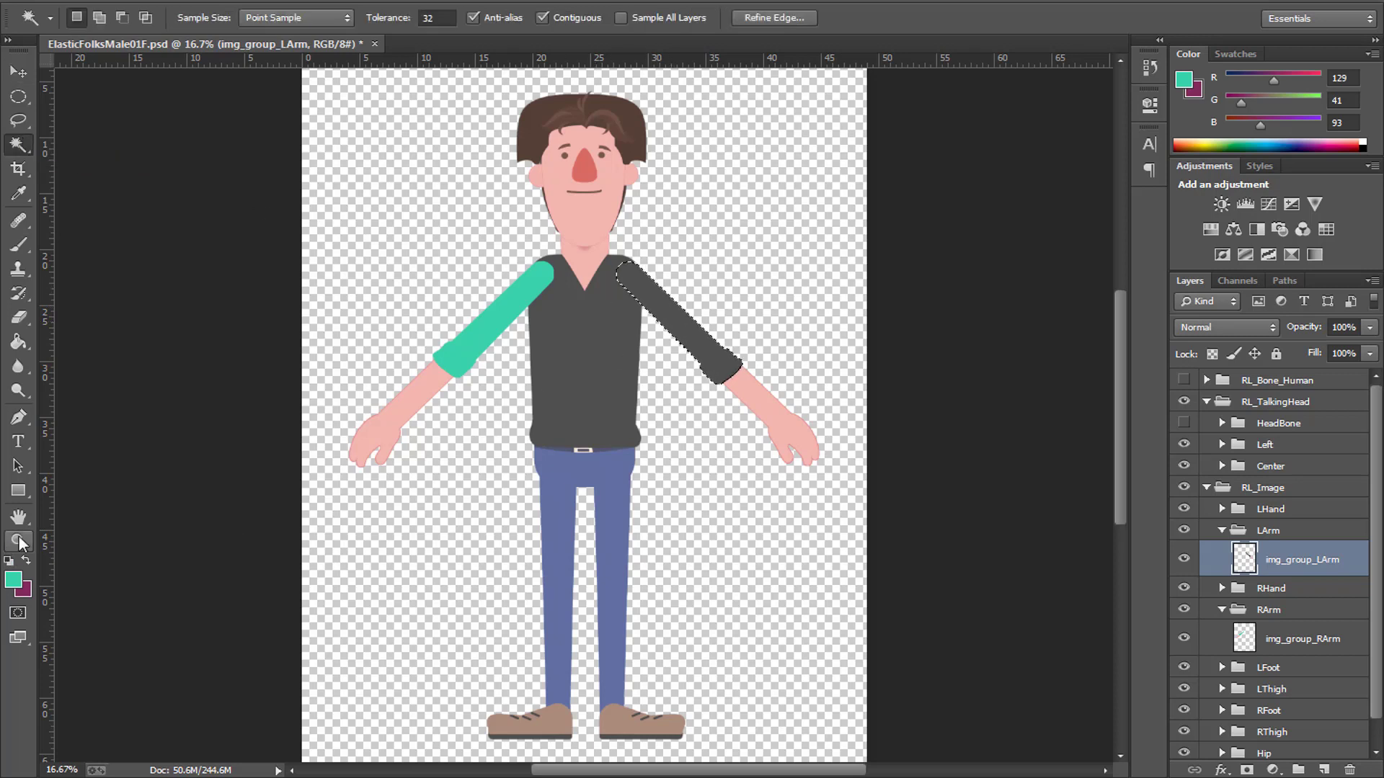
click(18, 342)
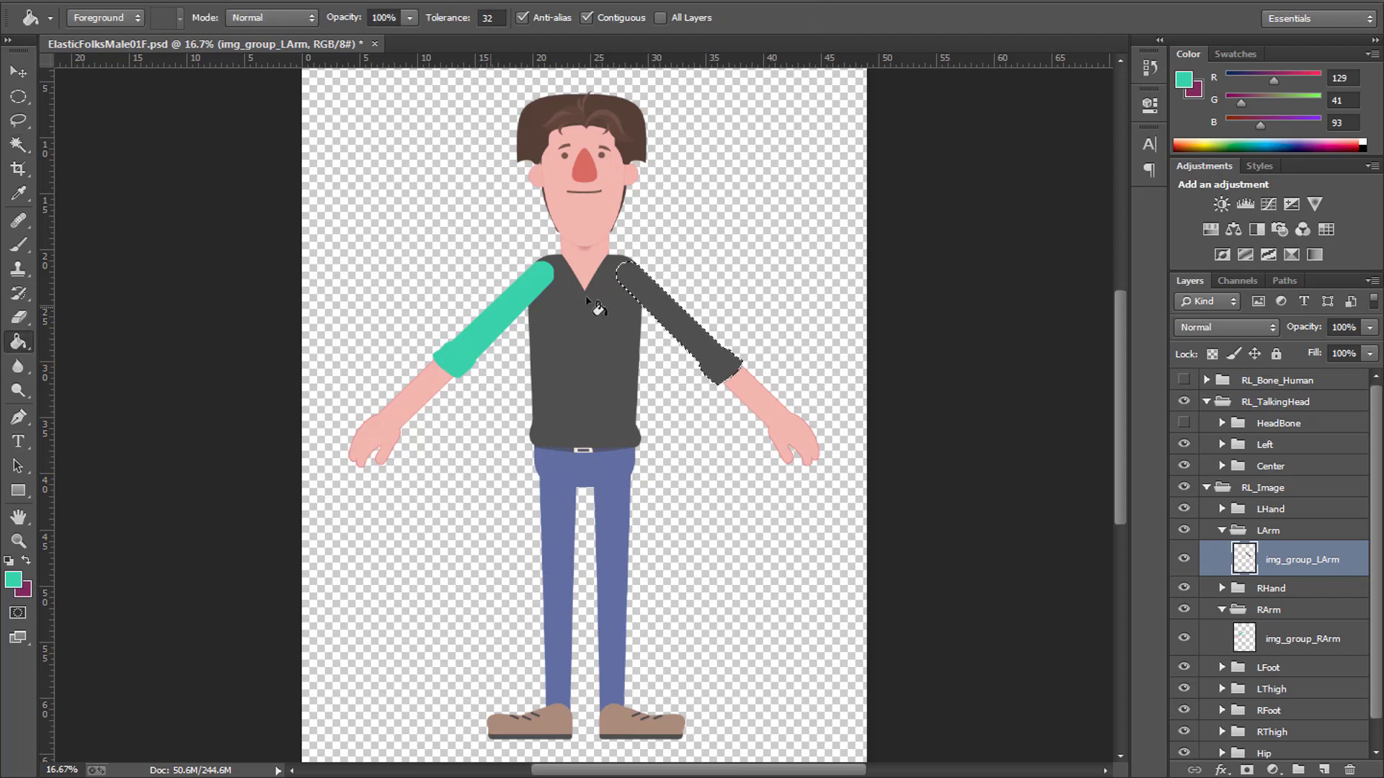
click(663, 310)
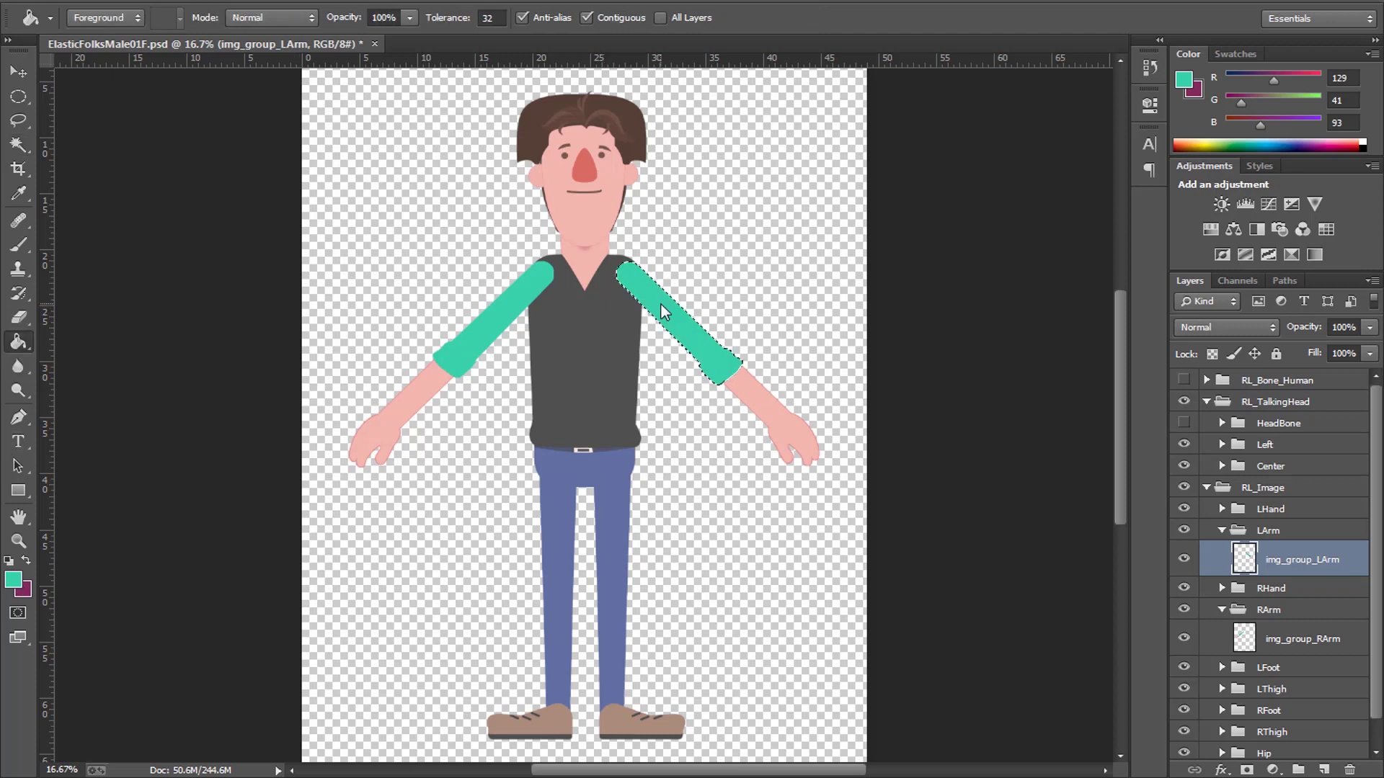
key(ctrl+d)
Fill the dark shirt body on the img_group_Hip layer with teal and deselect
click(19, 72)
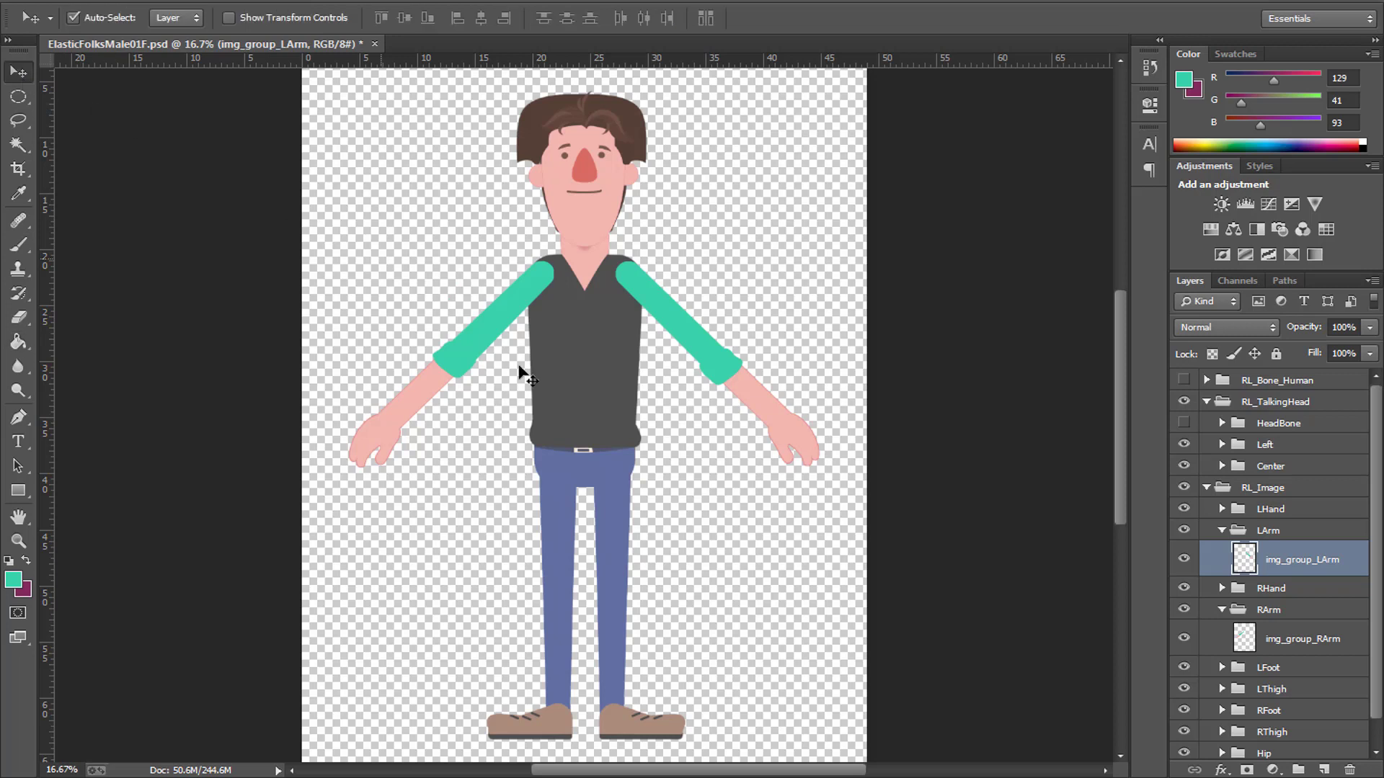
click(608, 379)
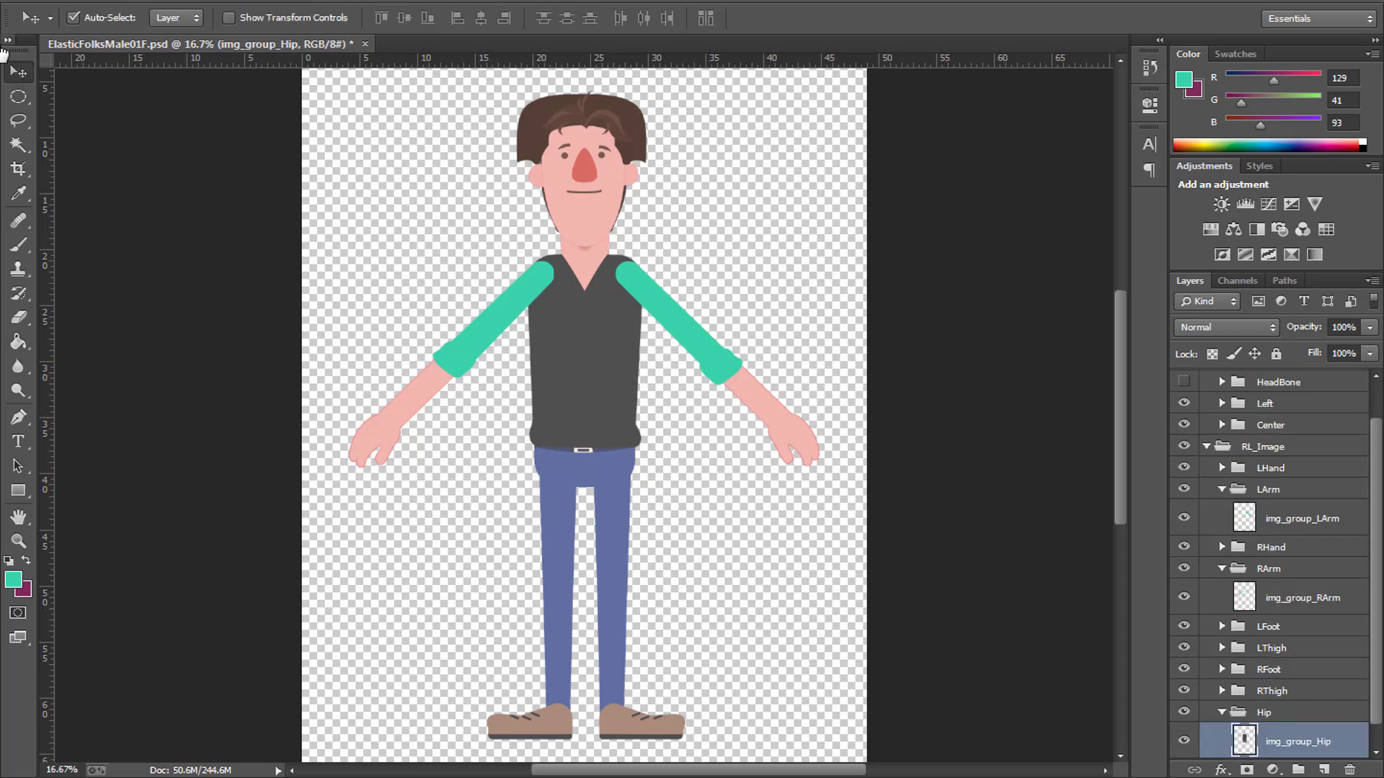
click(19, 147)
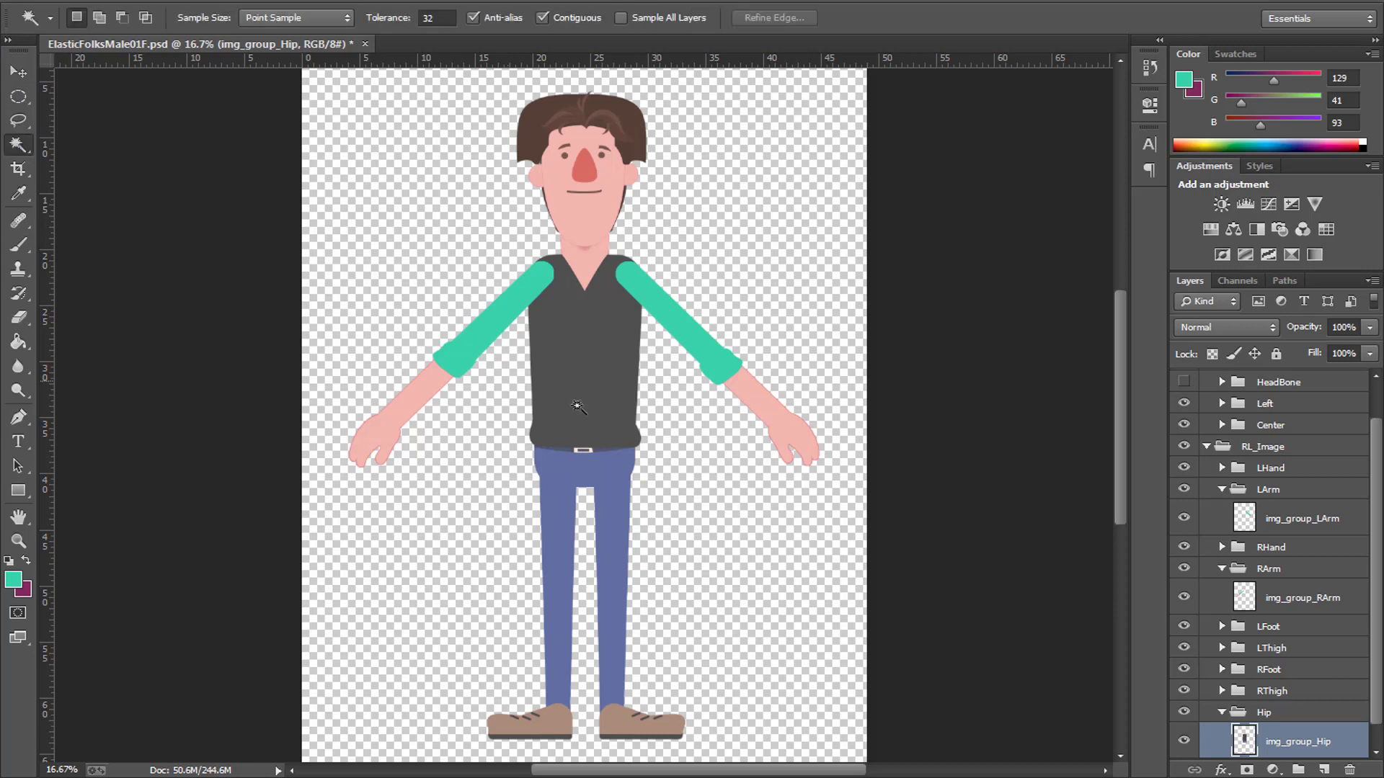
click(593, 367)
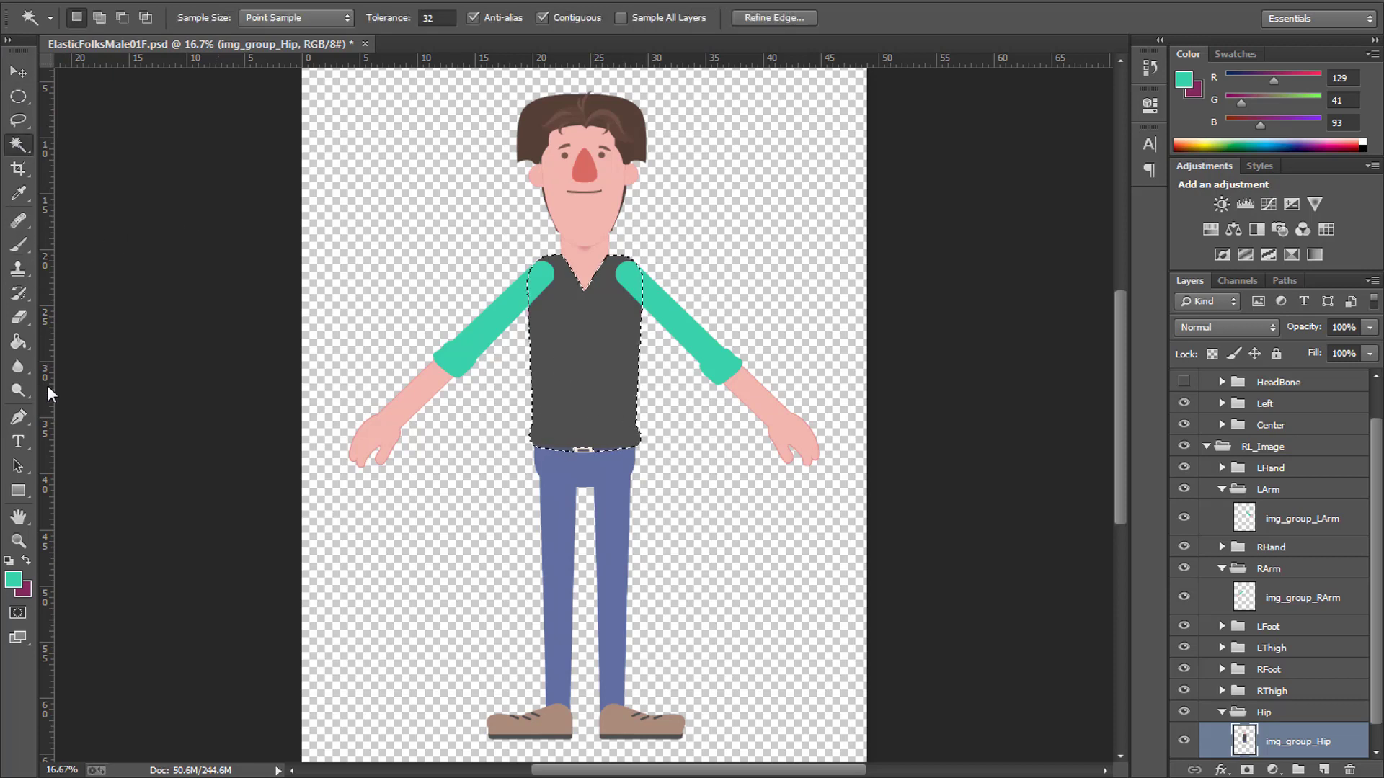
click(15, 349)
click(561, 346)
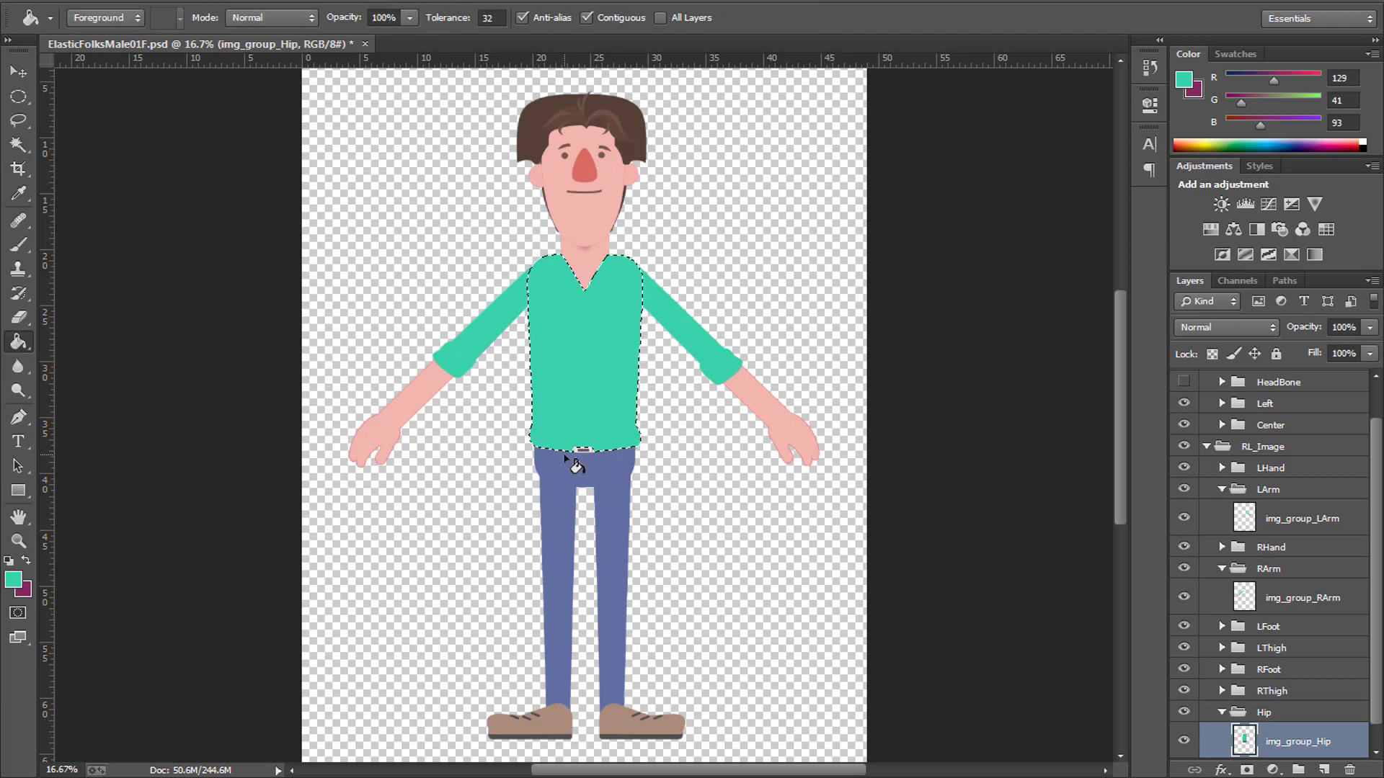
key(ctrl+d)
Select the hip area below the belt and fill it with teal
key(v)
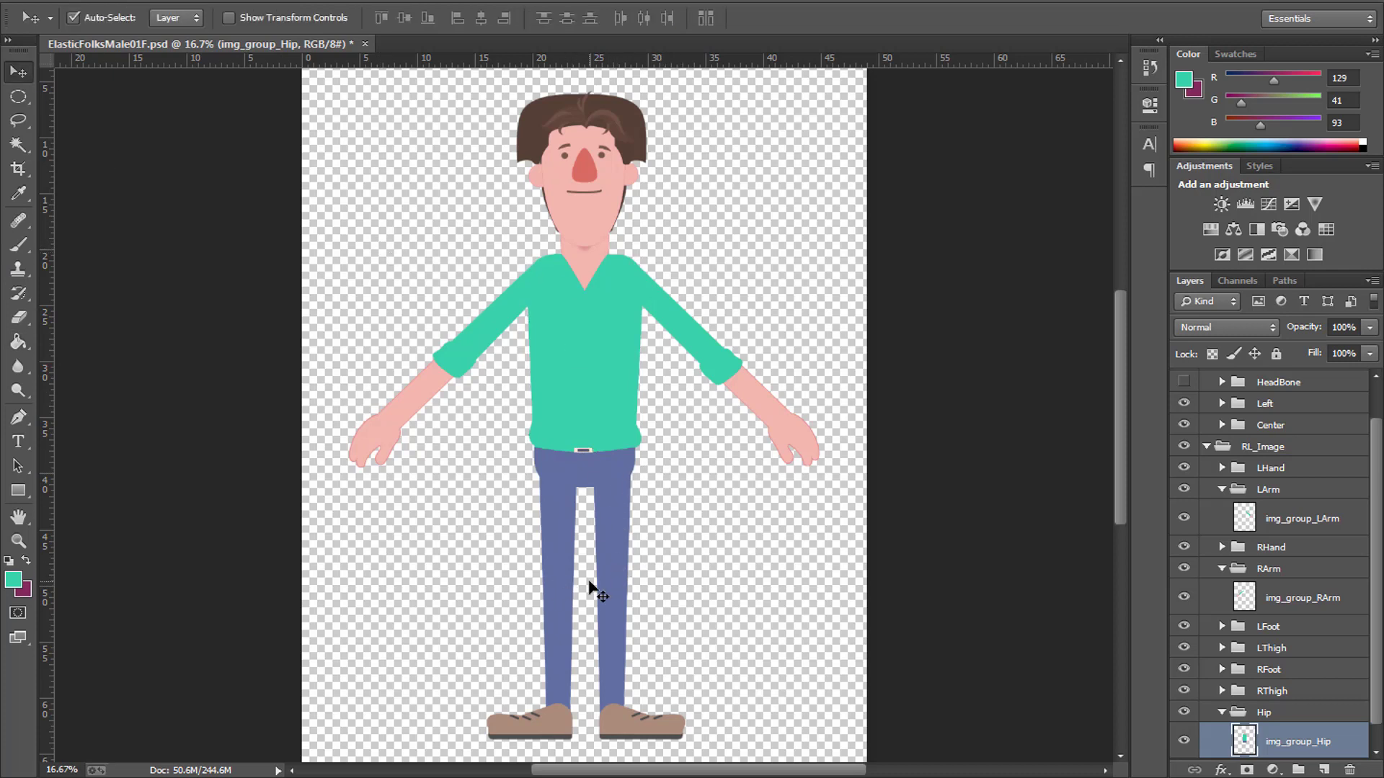
key(w)
click(581, 469)
click(18, 341)
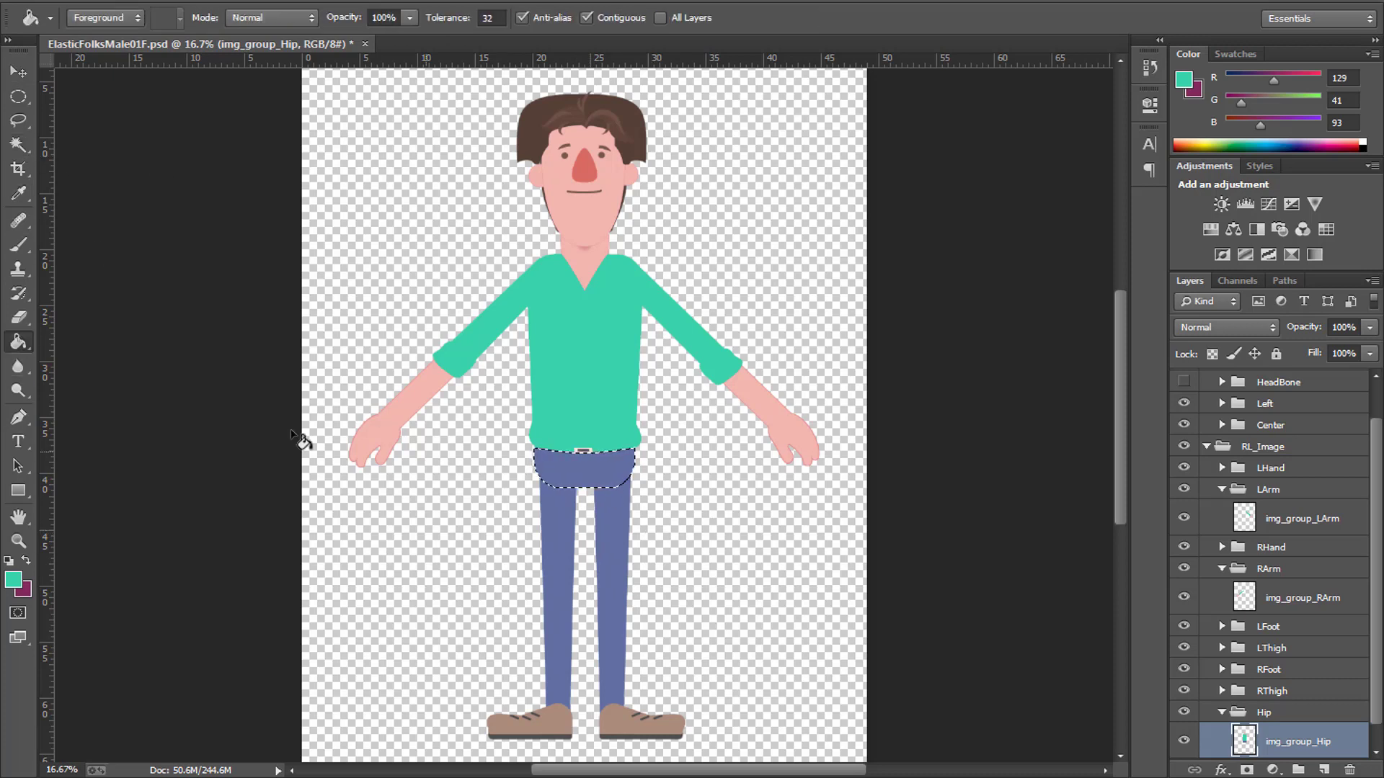
click(581, 472)
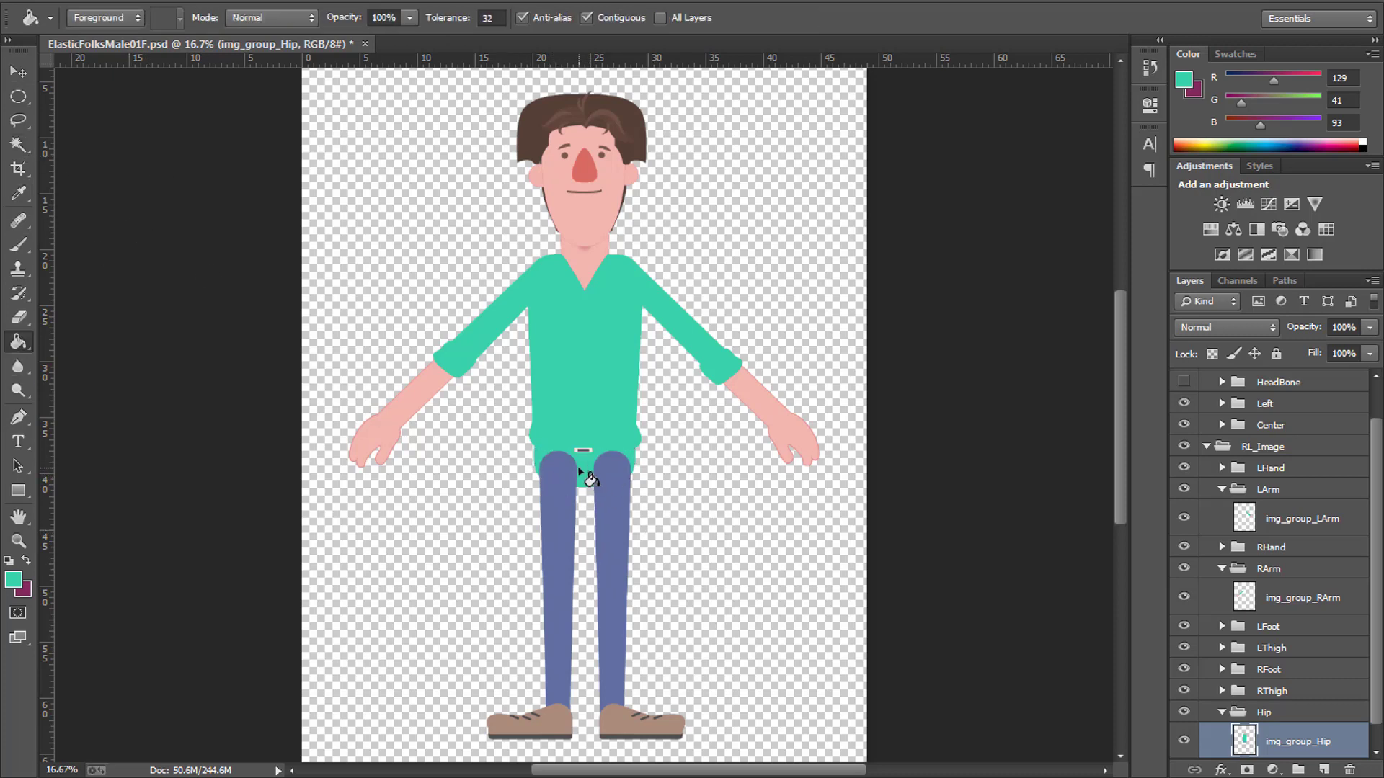
Select the right thigh layer and set the foreground colour to dark maroon
key(v)
click(560, 555)
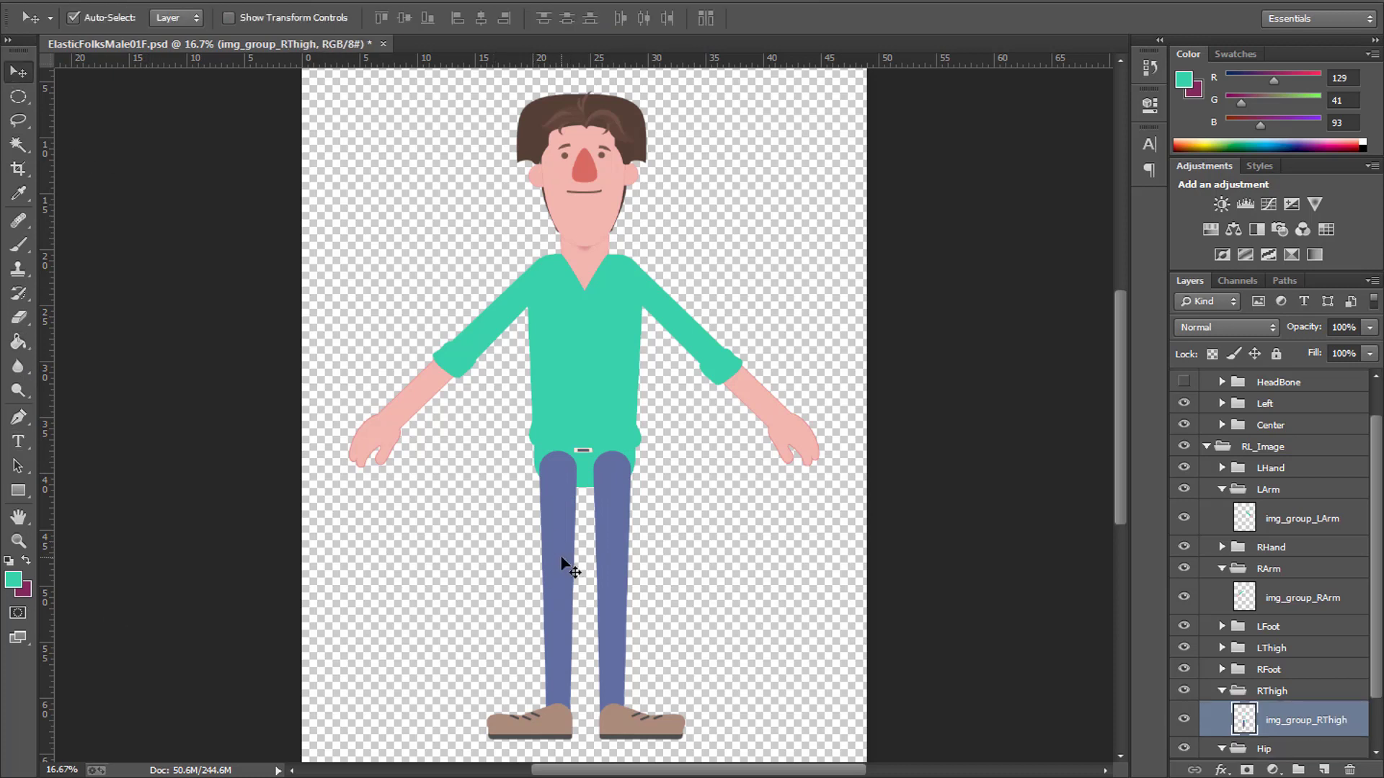
click(26, 561)
click(13, 579)
drag(821, 367, 825, 387)
click(1183, 184)
Test-fill both trouser legs, each on its own thigh layer, with the dark maroon
key(g)
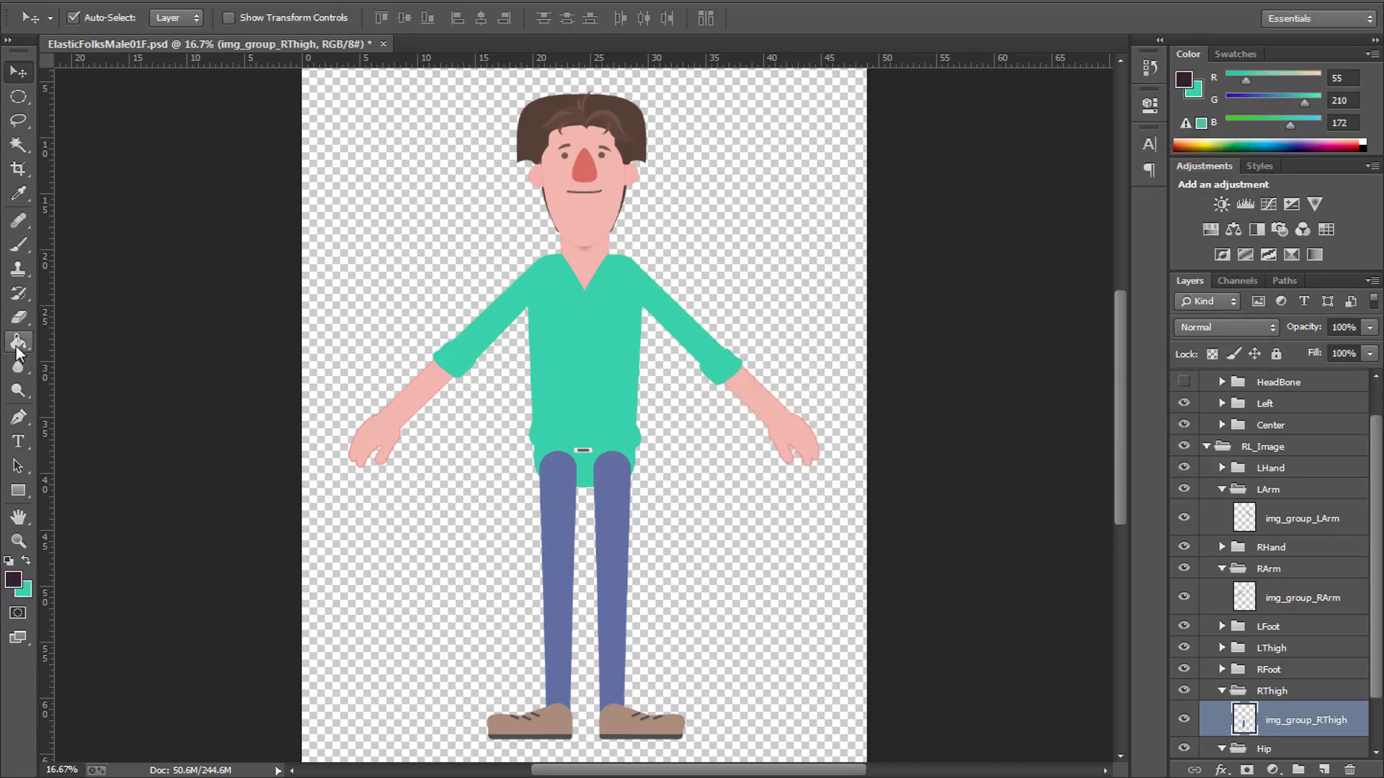
click(559, 560)
key(v)
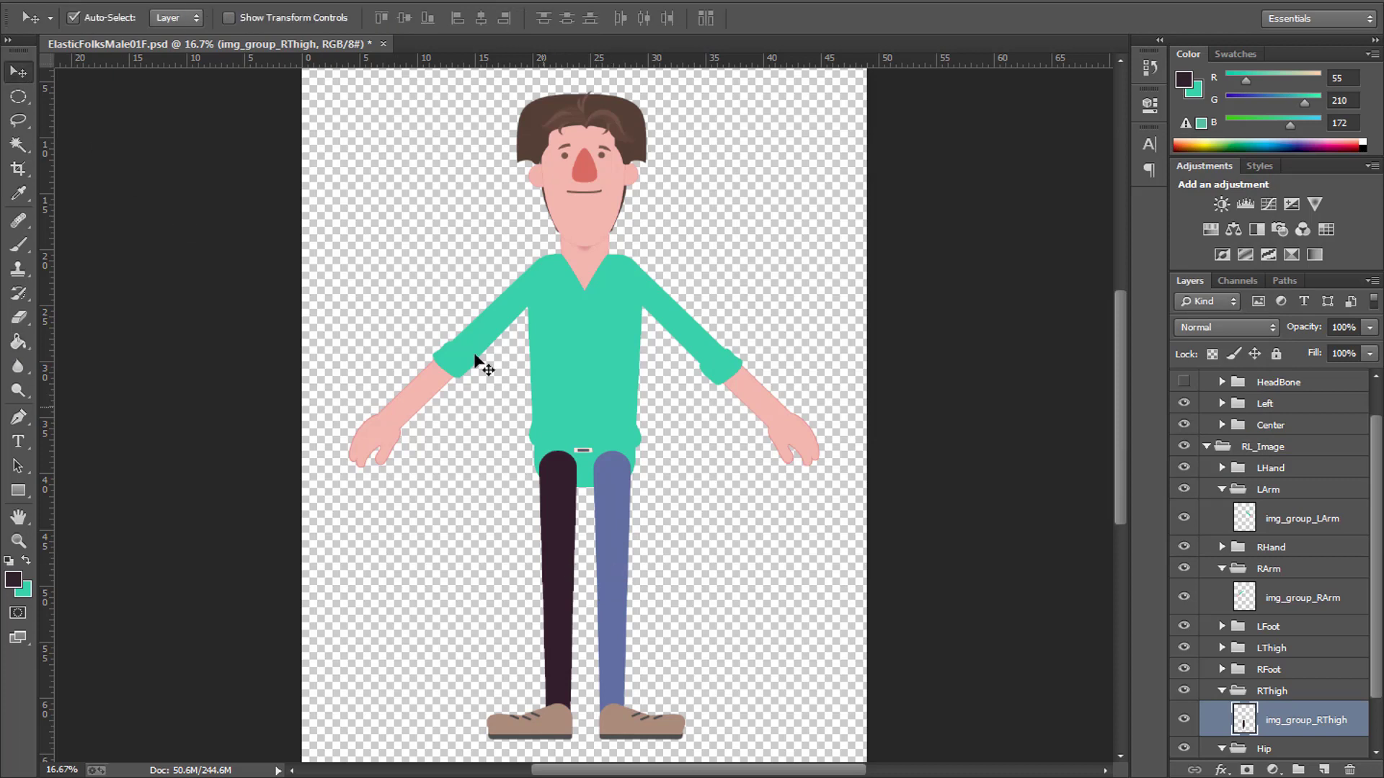
click(617, 567)
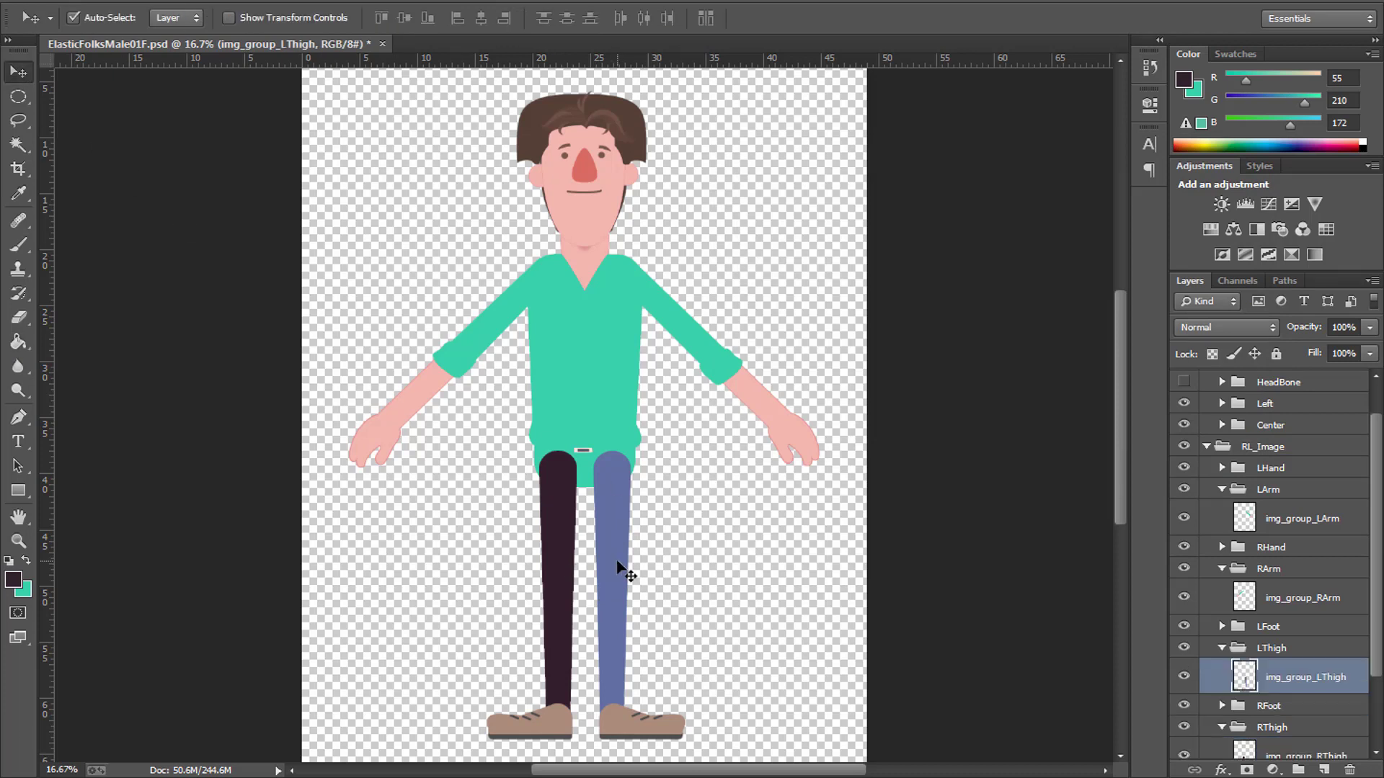
click(18, 339)
click(616, 549)
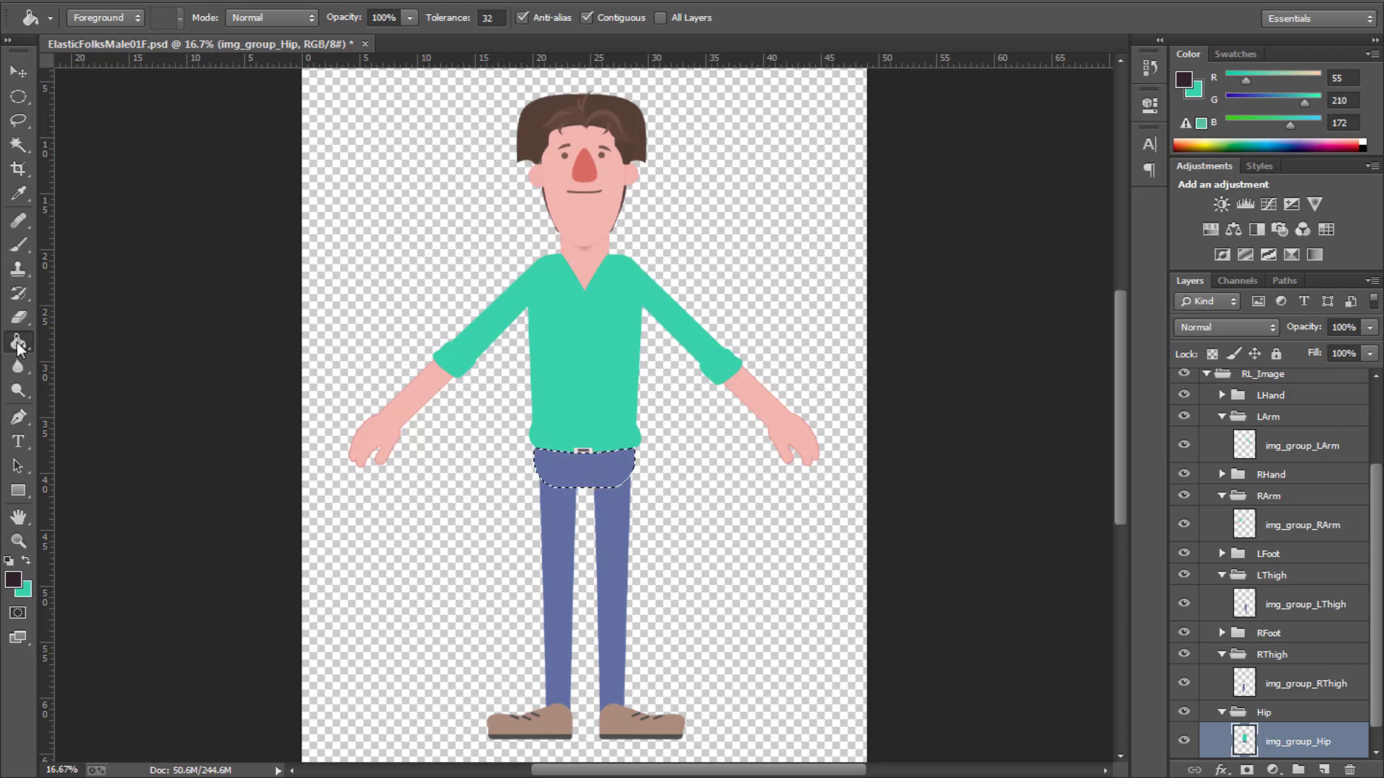
Fill the hip selection and the screen-left trouser leg with dark maroon
click(583, 472)
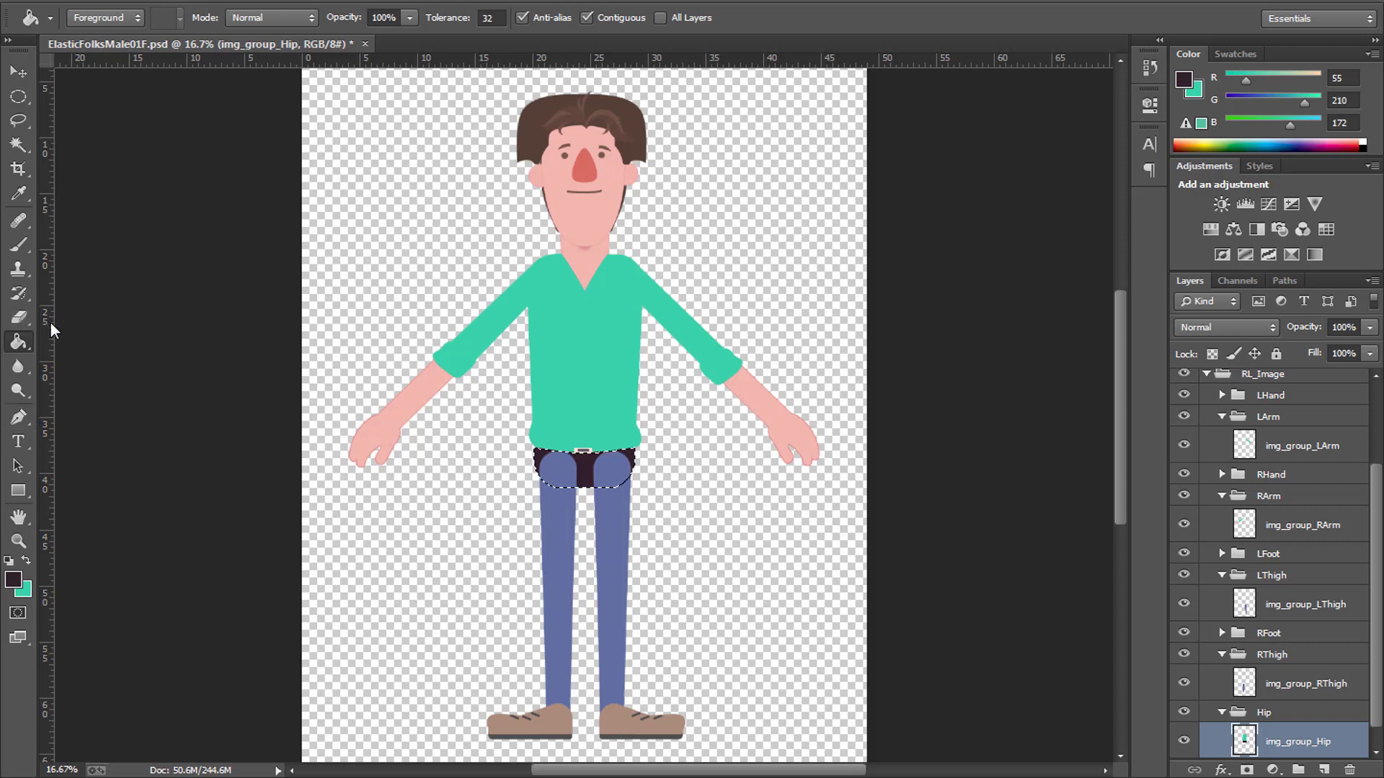
key(ctrl+d)
key(v)
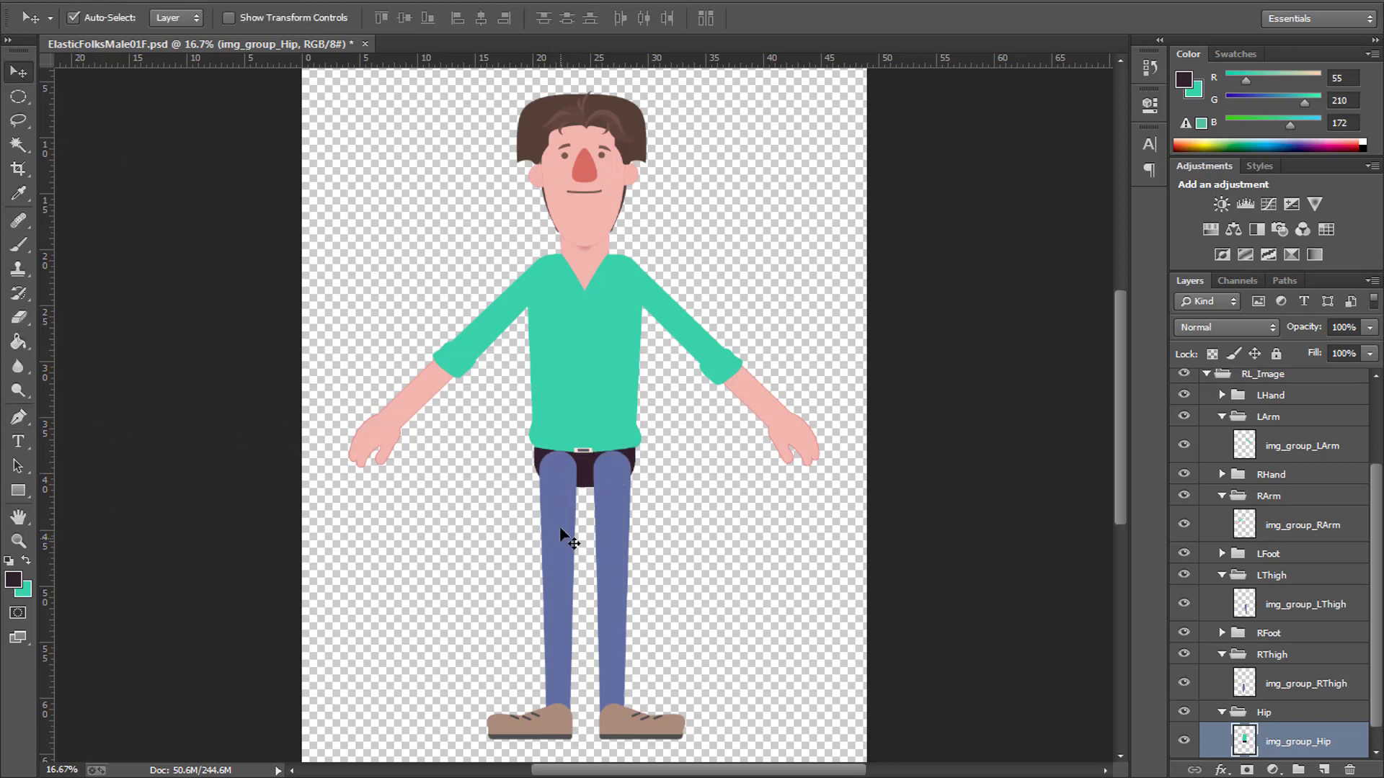
click(560, 529)
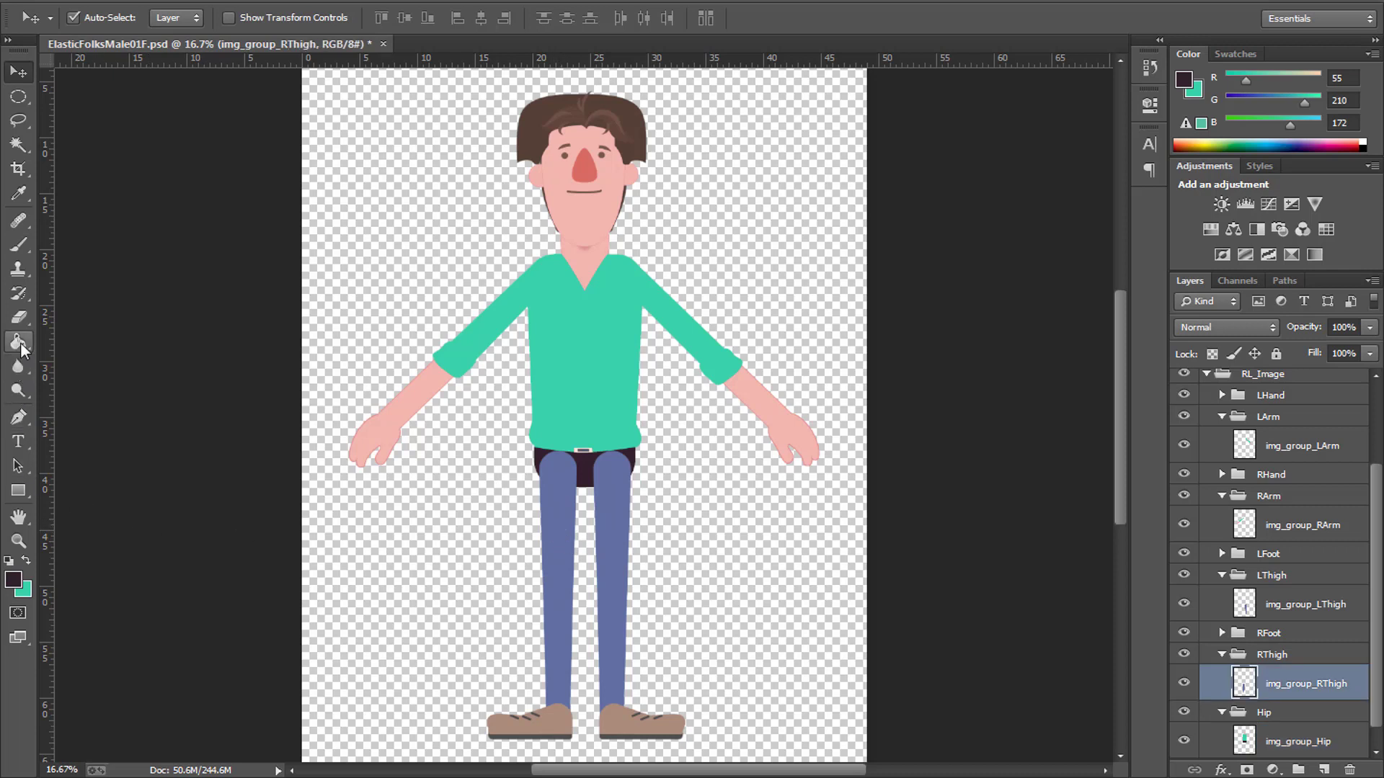
click(18, 341)
click(560, 530)
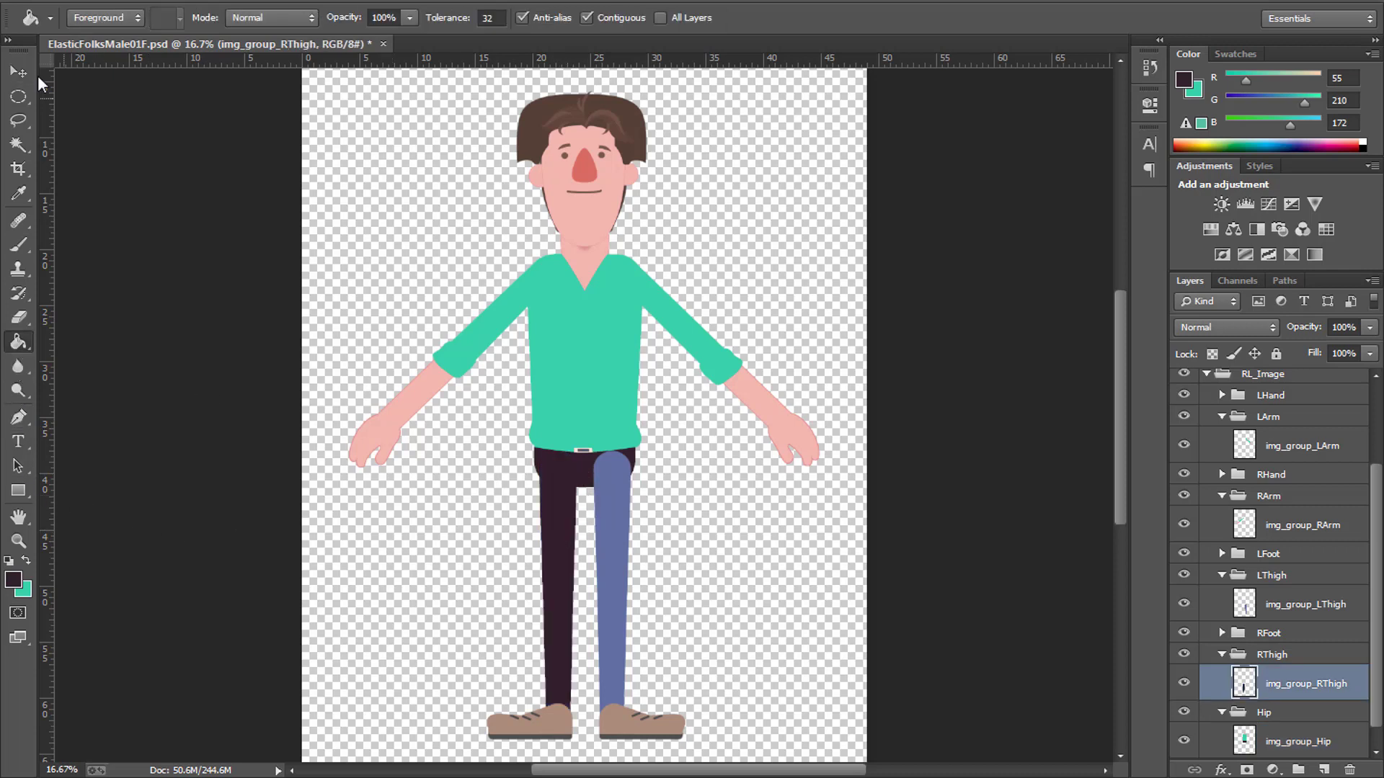
Fill the screen-right trouser leg on the left thigh layer with dark maroon
click(19, 71)
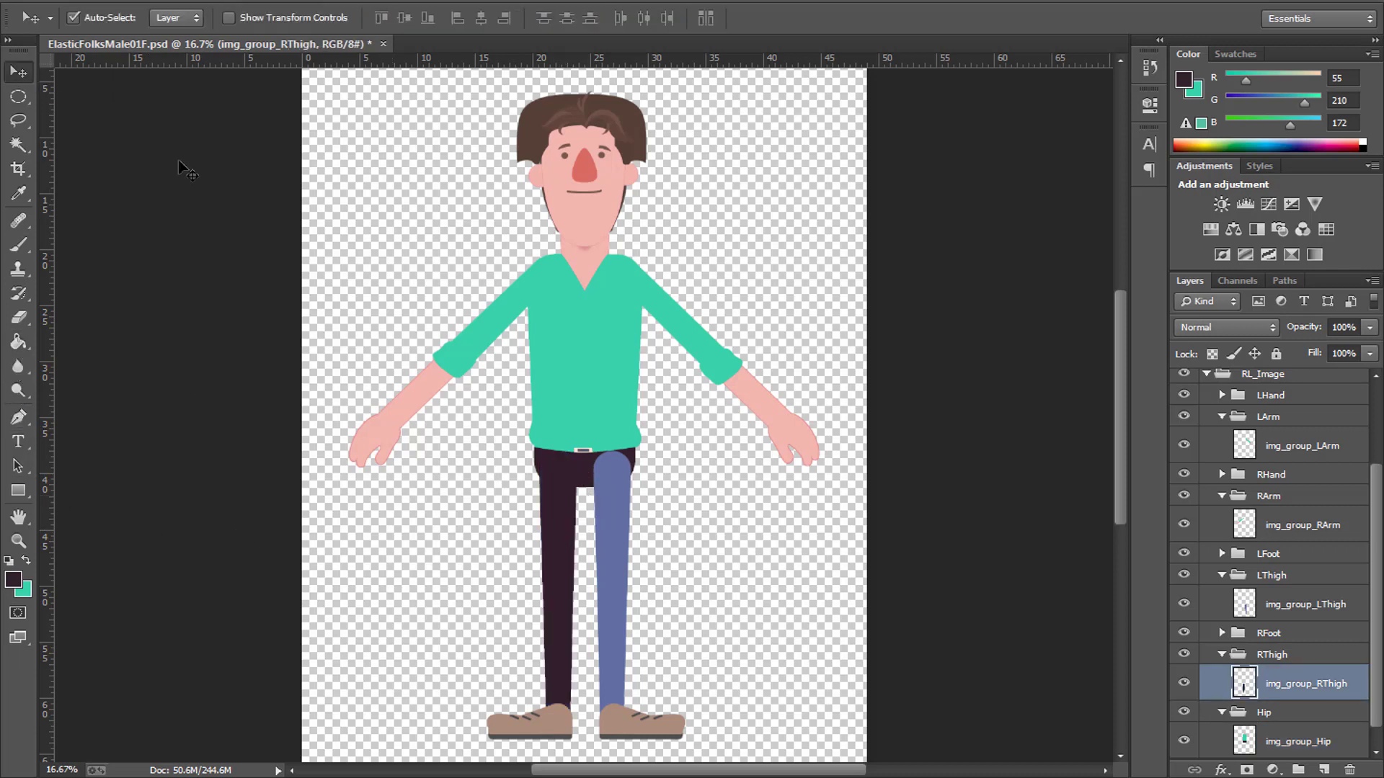
click(621, 549)
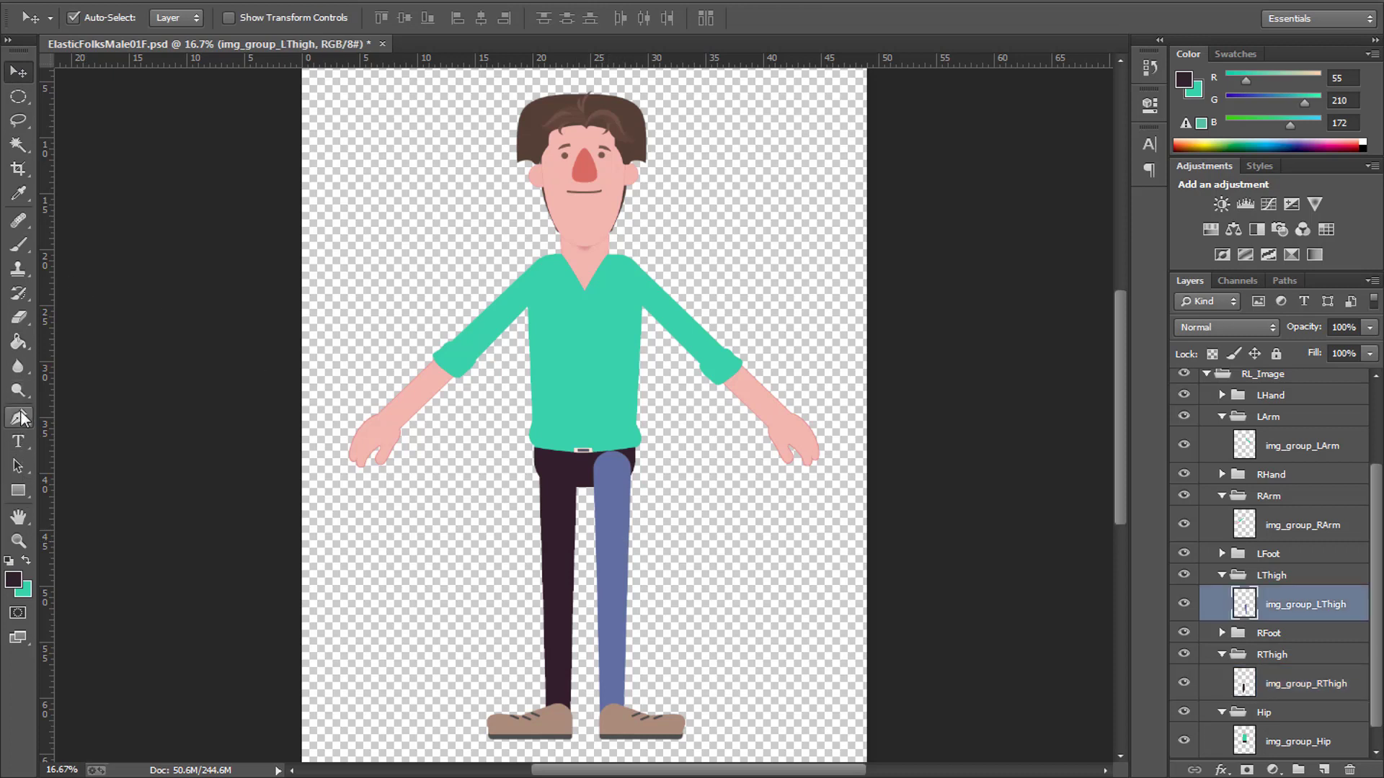
click(18, 342)
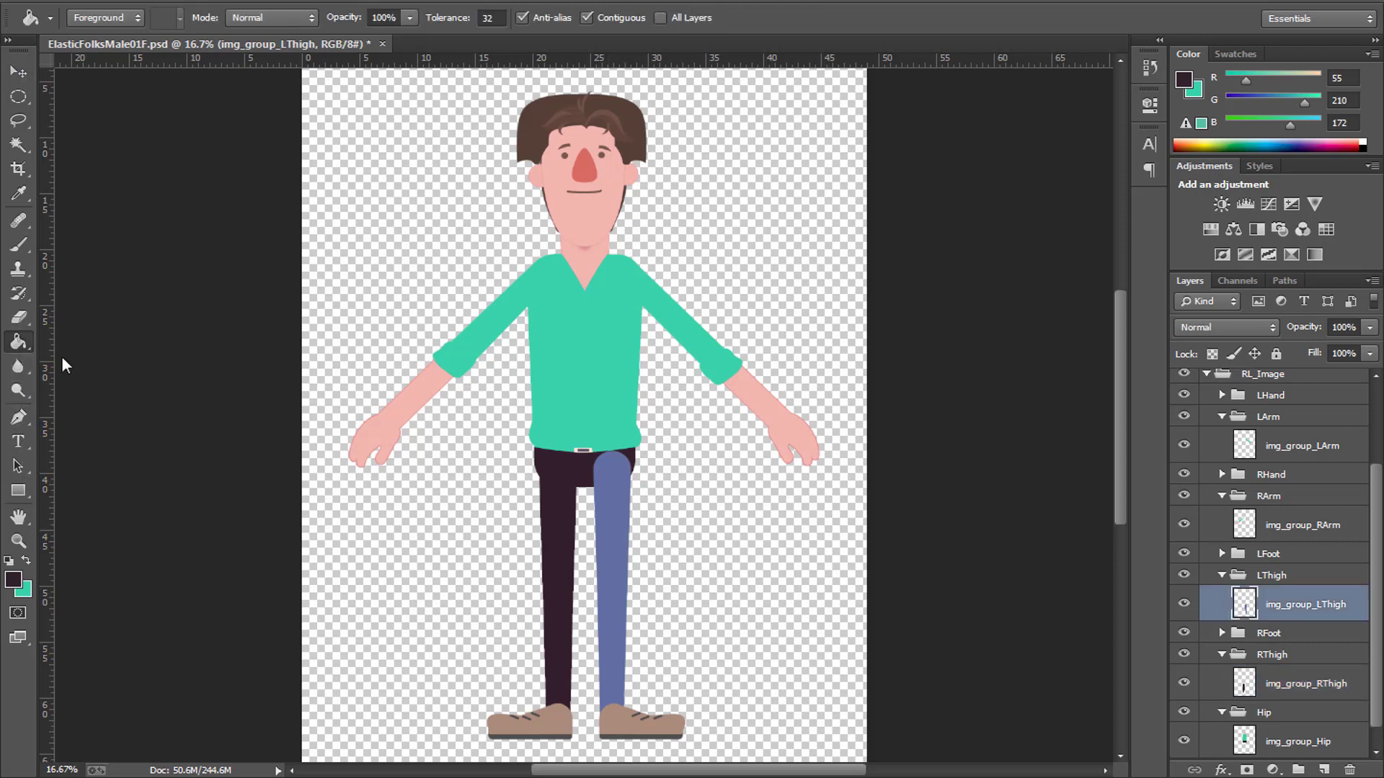
click(611, 552)
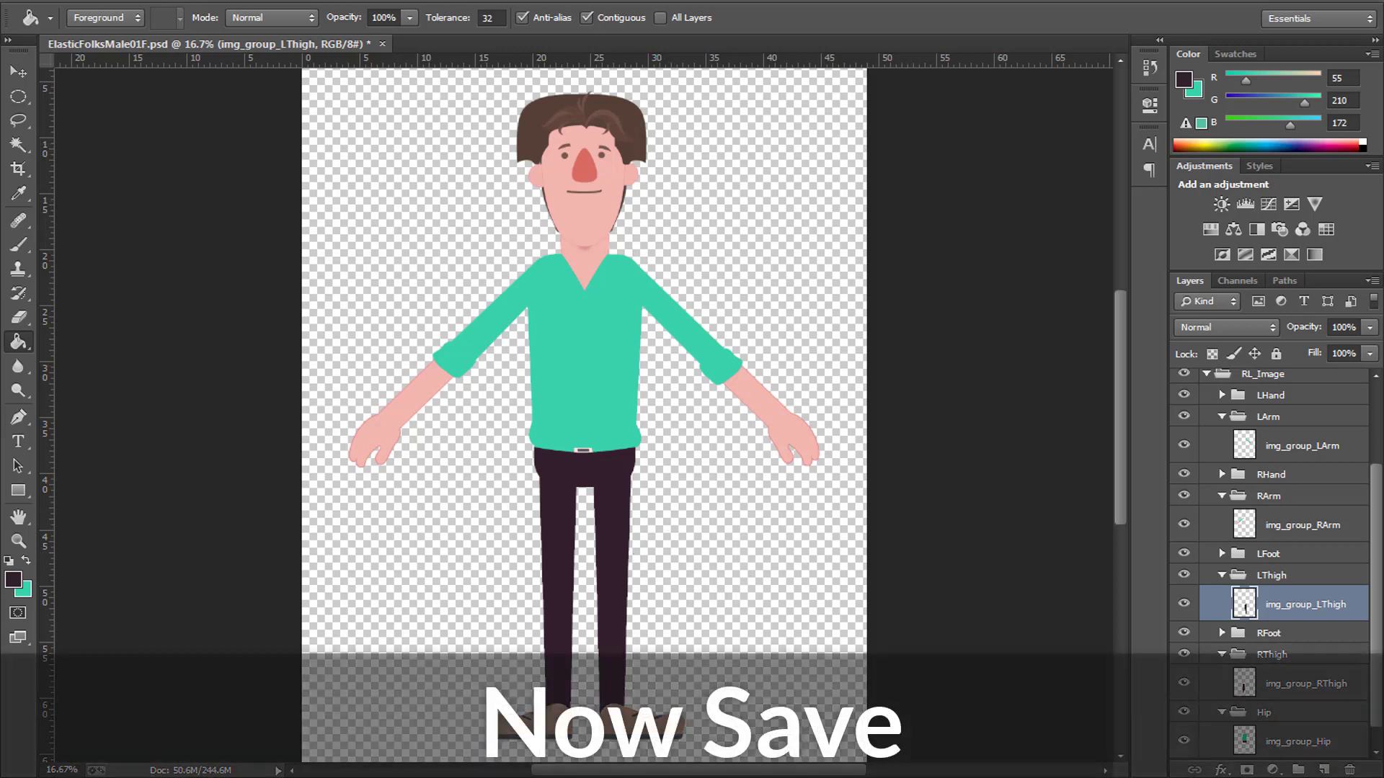
Save the recoloured ElasticFolksMale01F.psd with File > Save
click(56, 1)
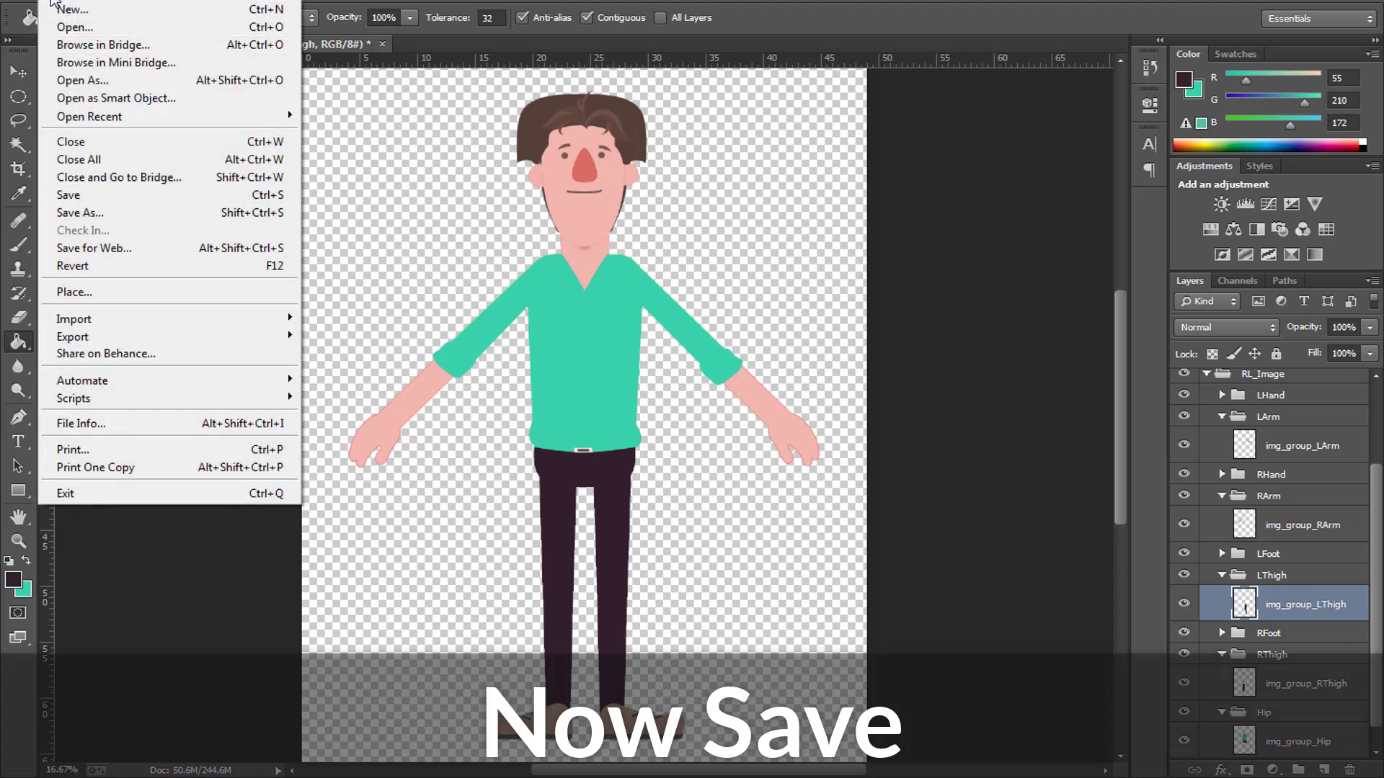
click(111, 196)
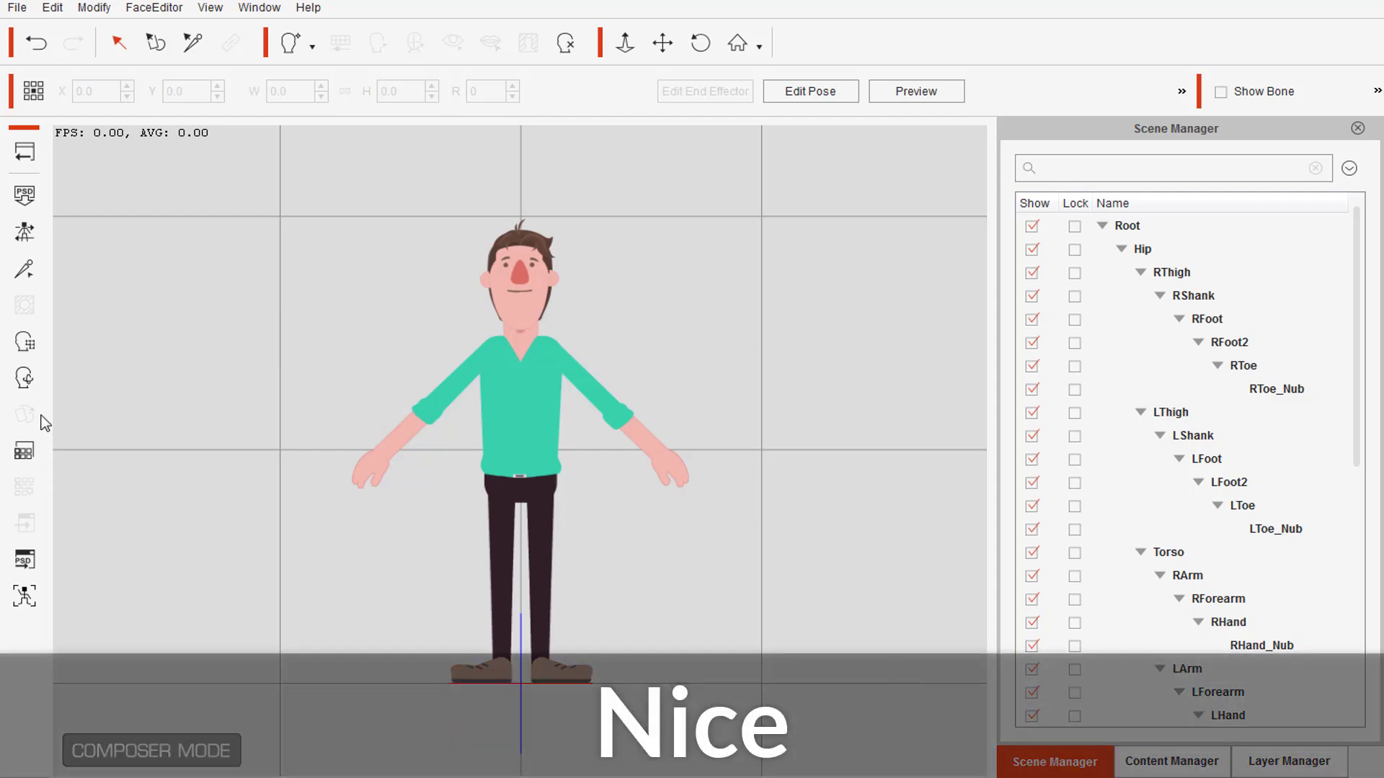
Return to Stage Mode, accept the PSD-link warning, and open the character's context menu
click(24, 152)
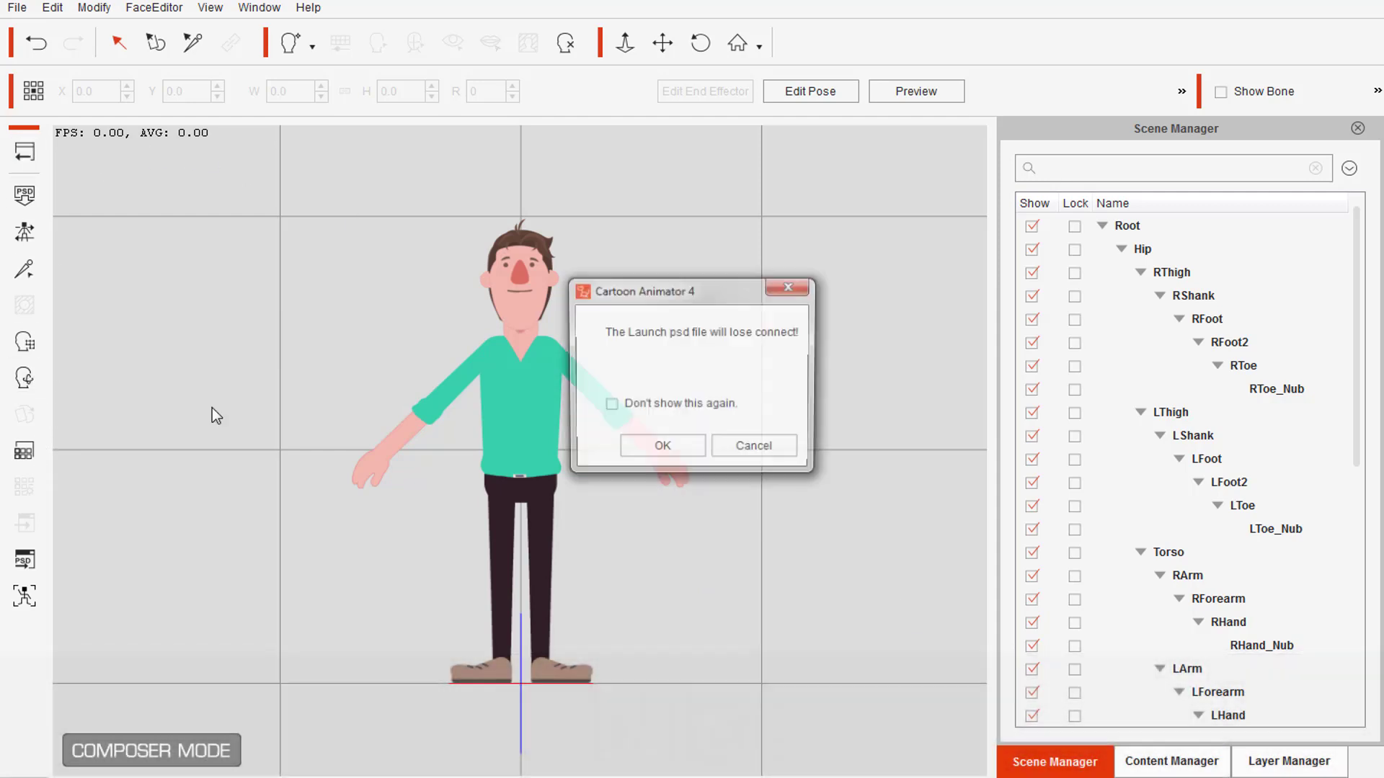
click(662, 450)
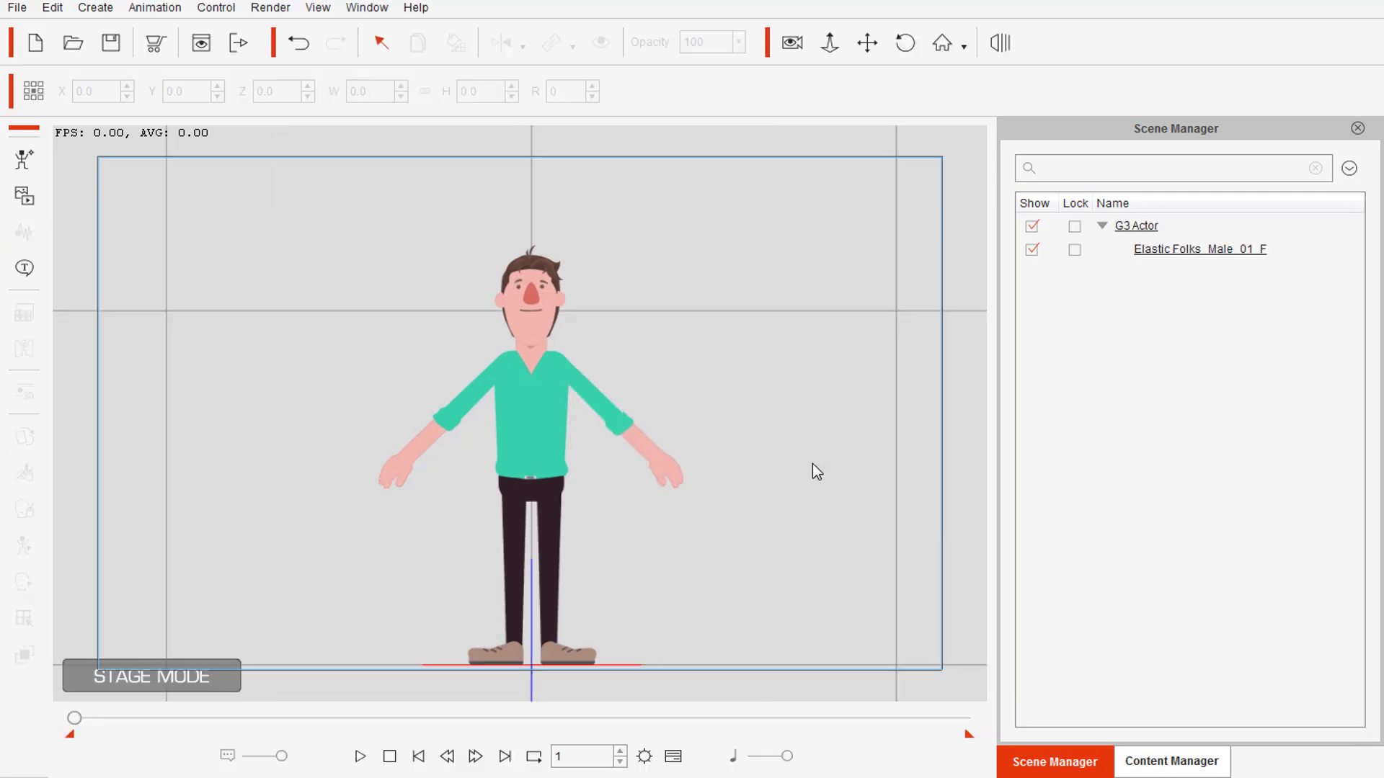
right_click(534, 444)
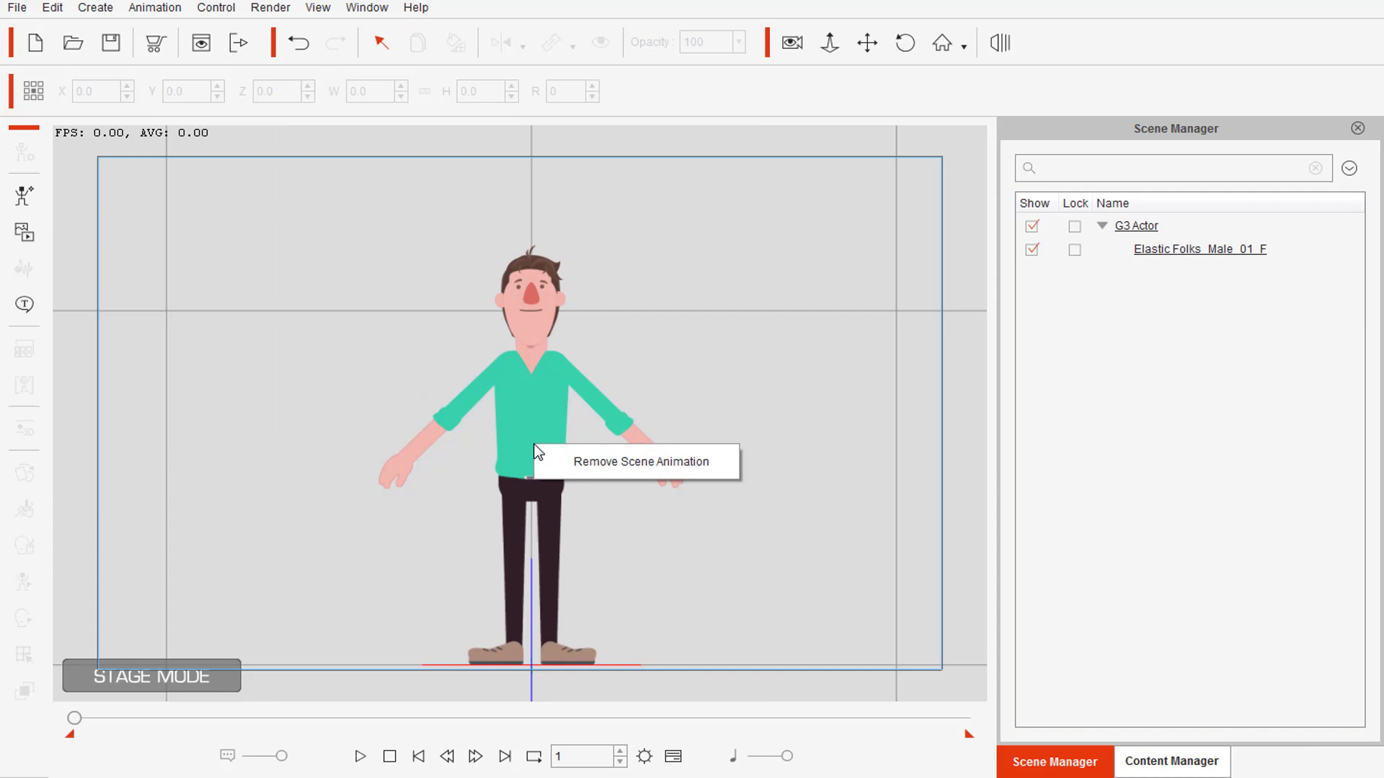
click(529, 389)
right_click(529, 389)
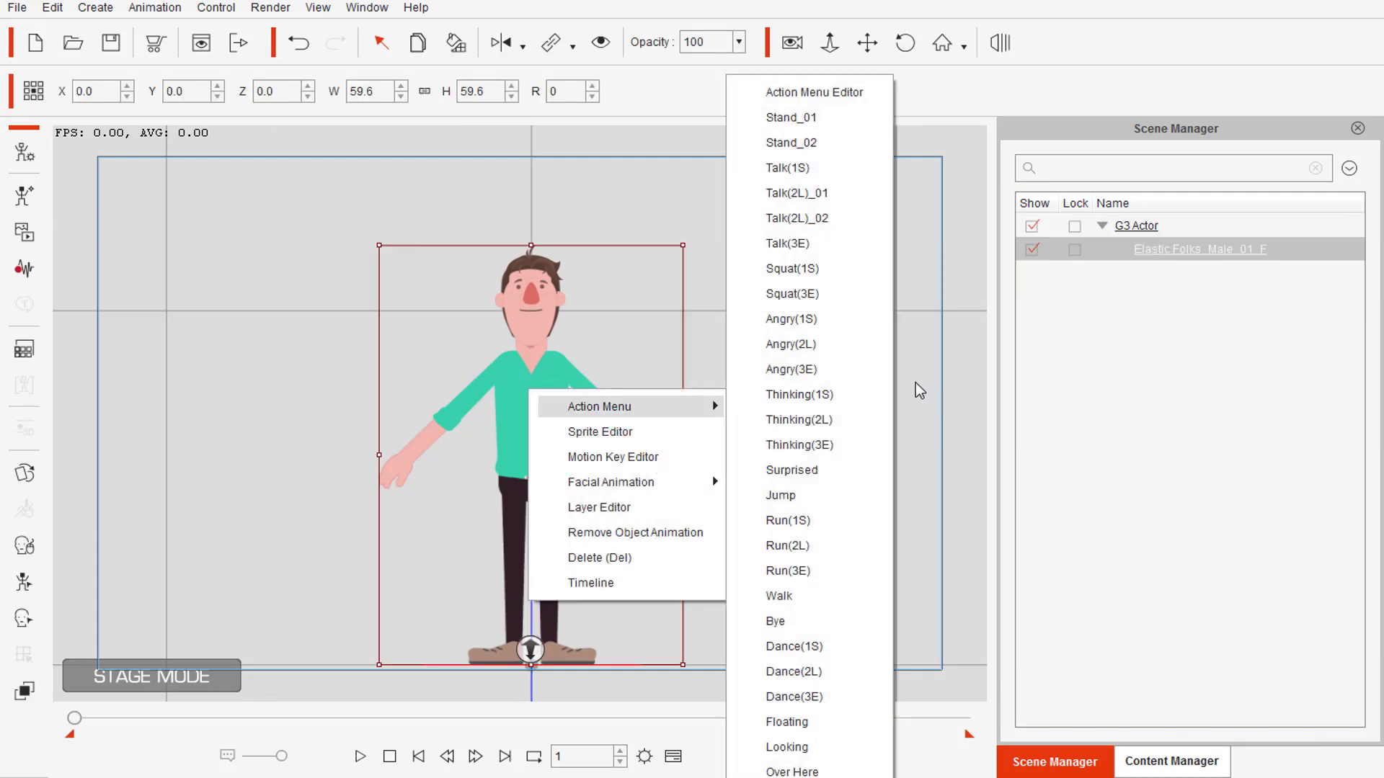
mouse_move(599, 407)
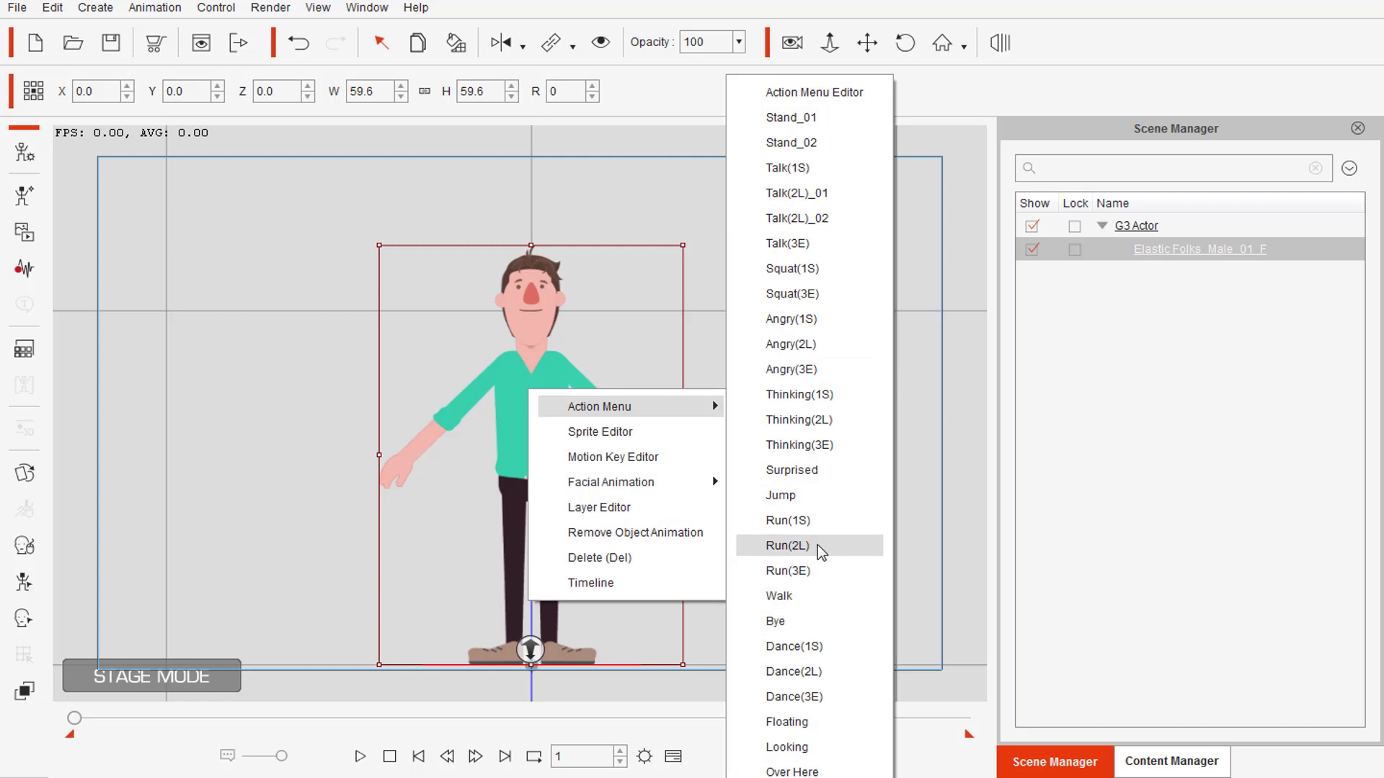
Apply the Run(2L) action to the character, play it back, then apply another action motion
click(812, 496)
key(space)
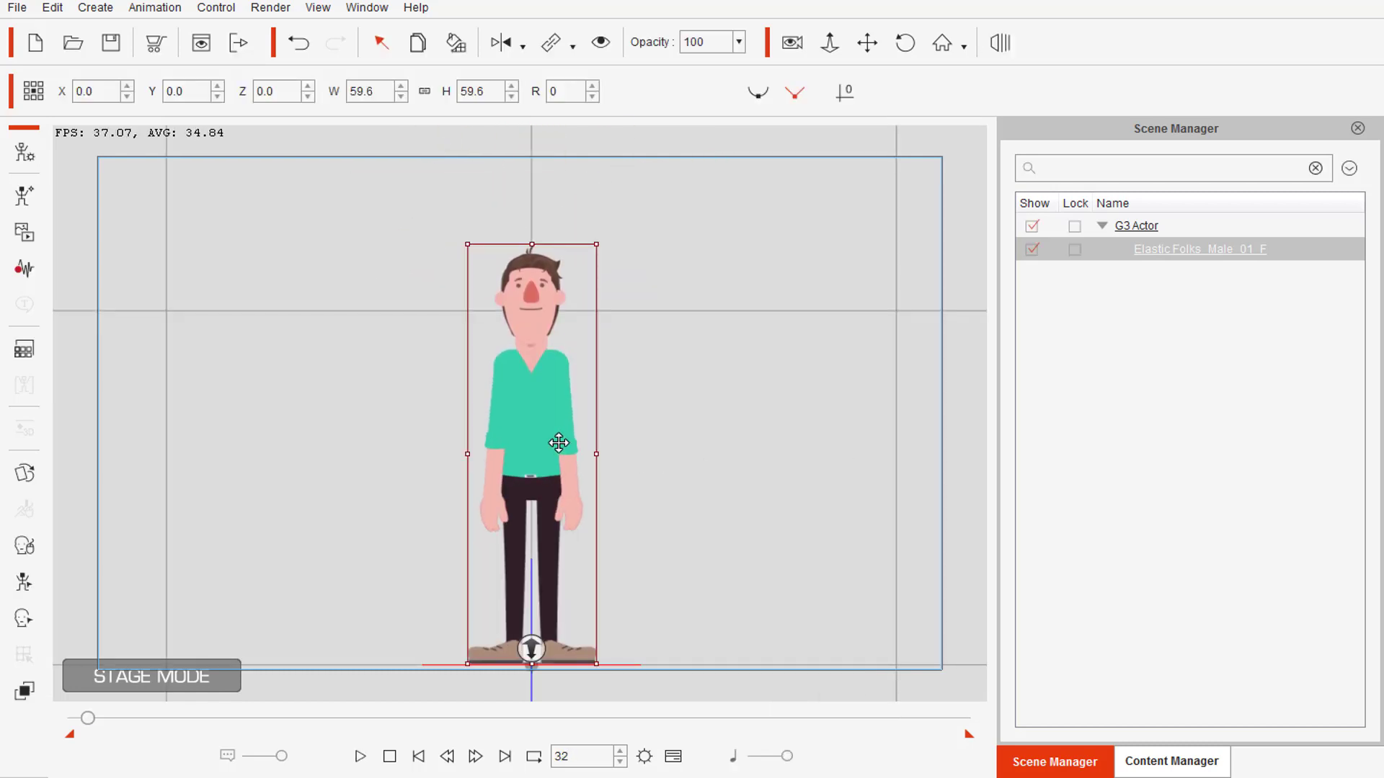
right_click(544, 454)
mouse_move(616, 472)
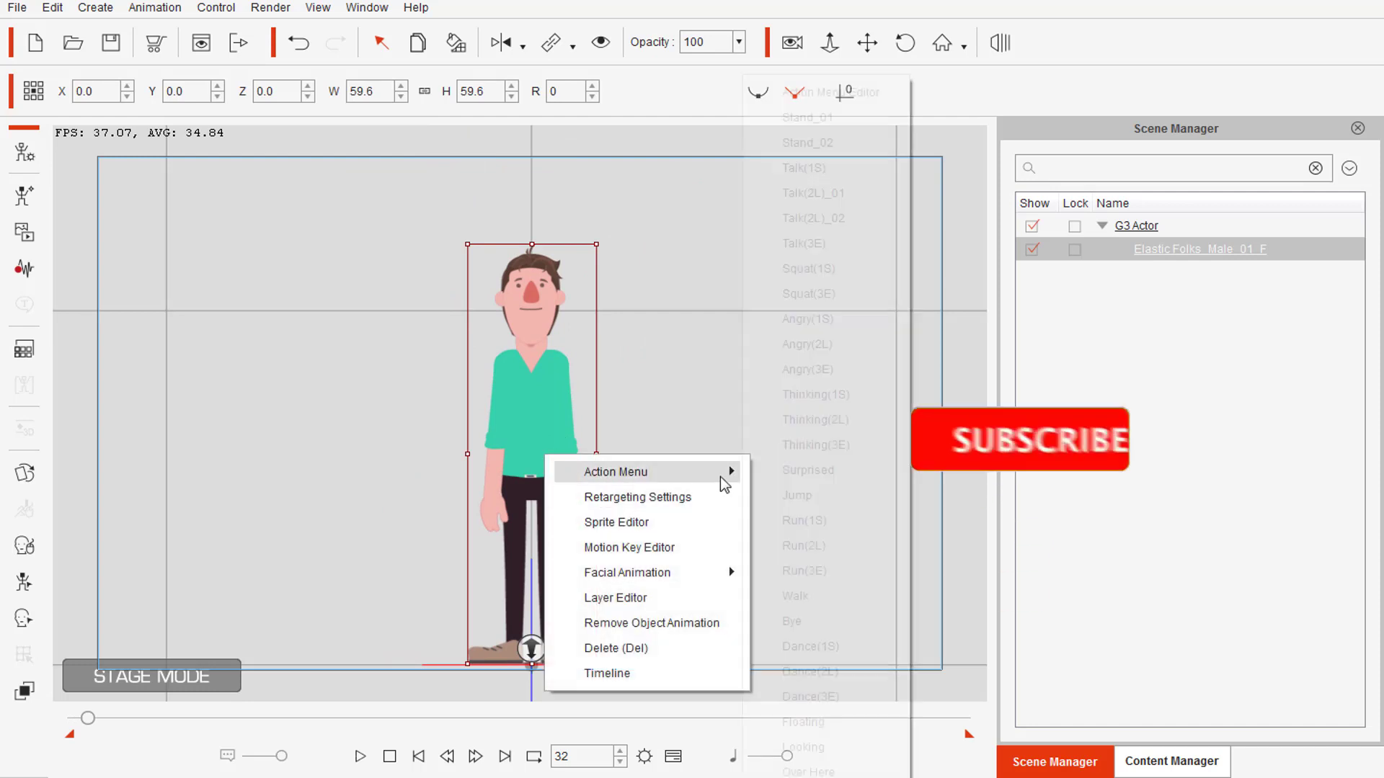
click(808, 470)
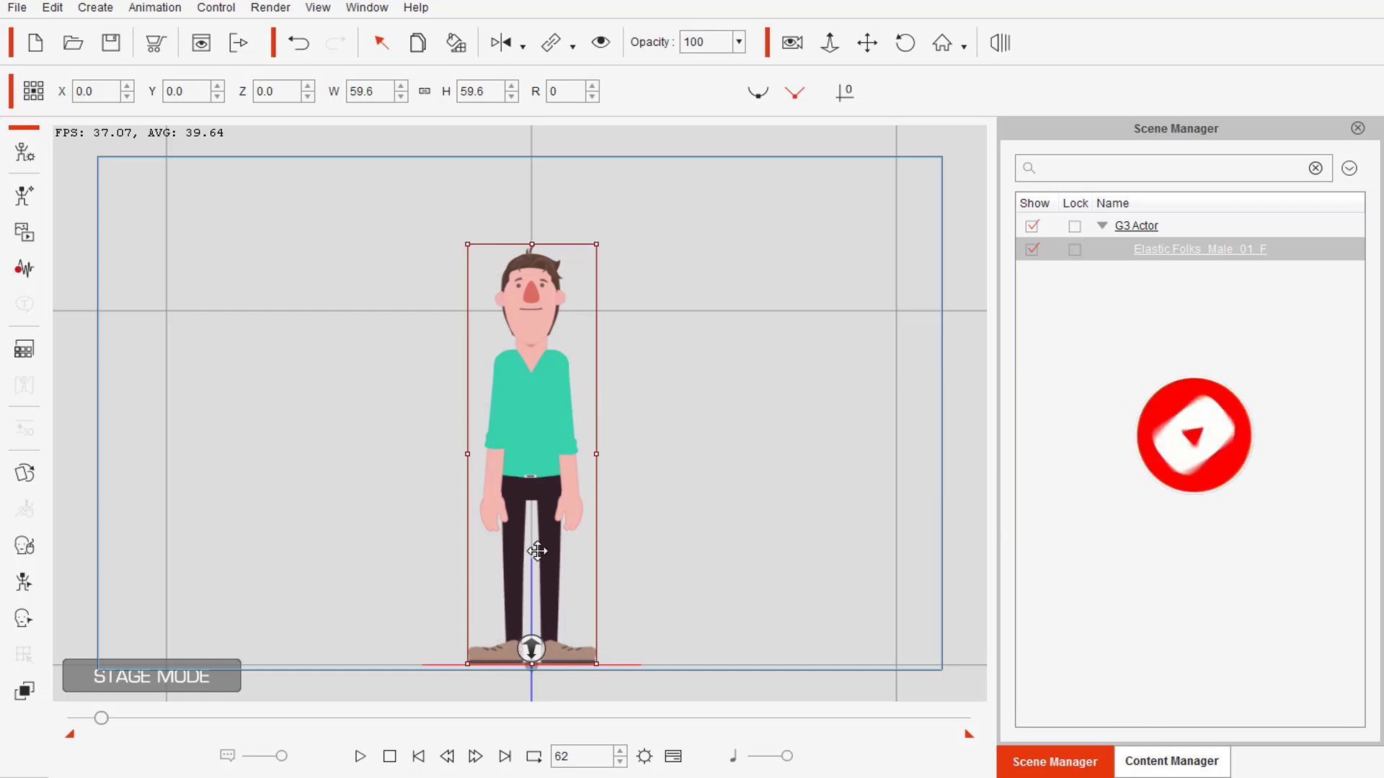
Apply the Thinking(2L) action and stop playback back at frame 1
right_click(527, 387)
mouse_move(638, 404)
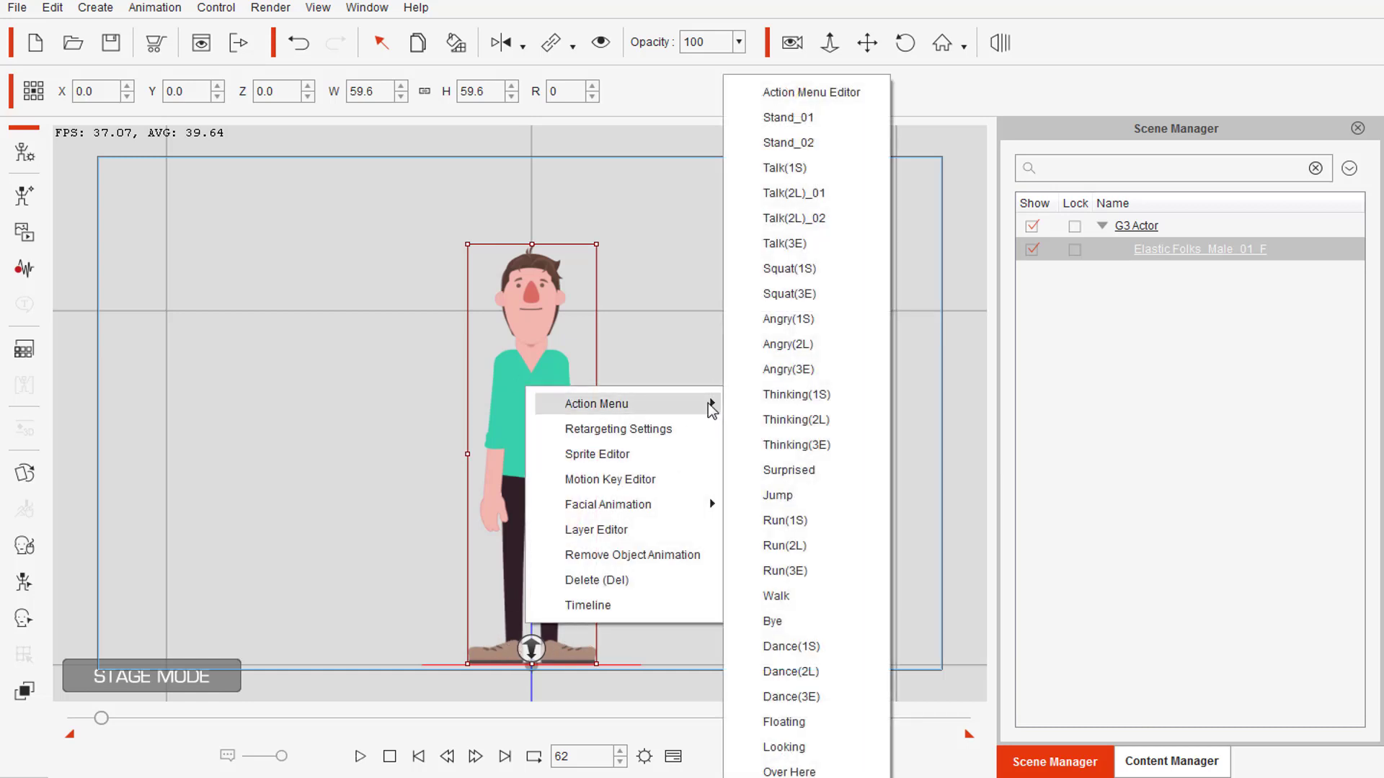
click(818, 424)
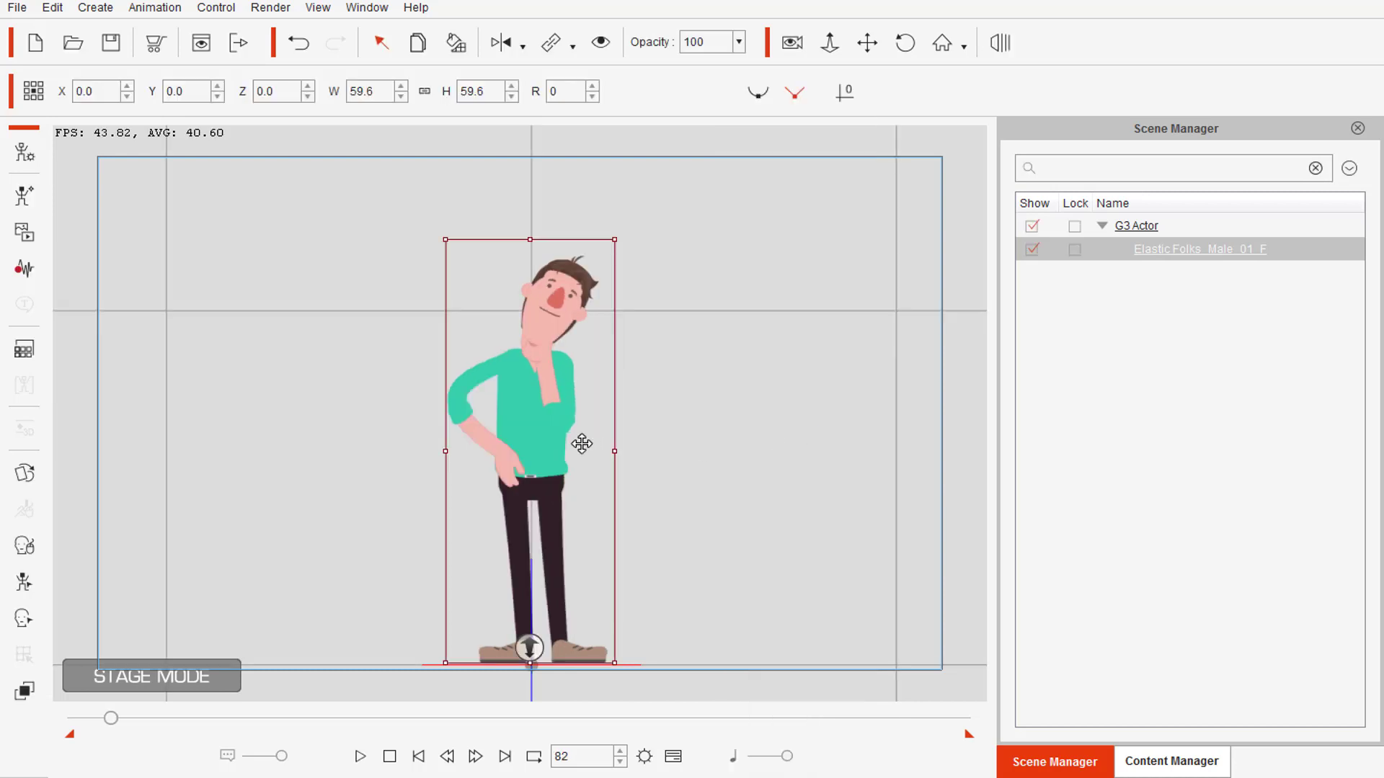
click(389, 756)
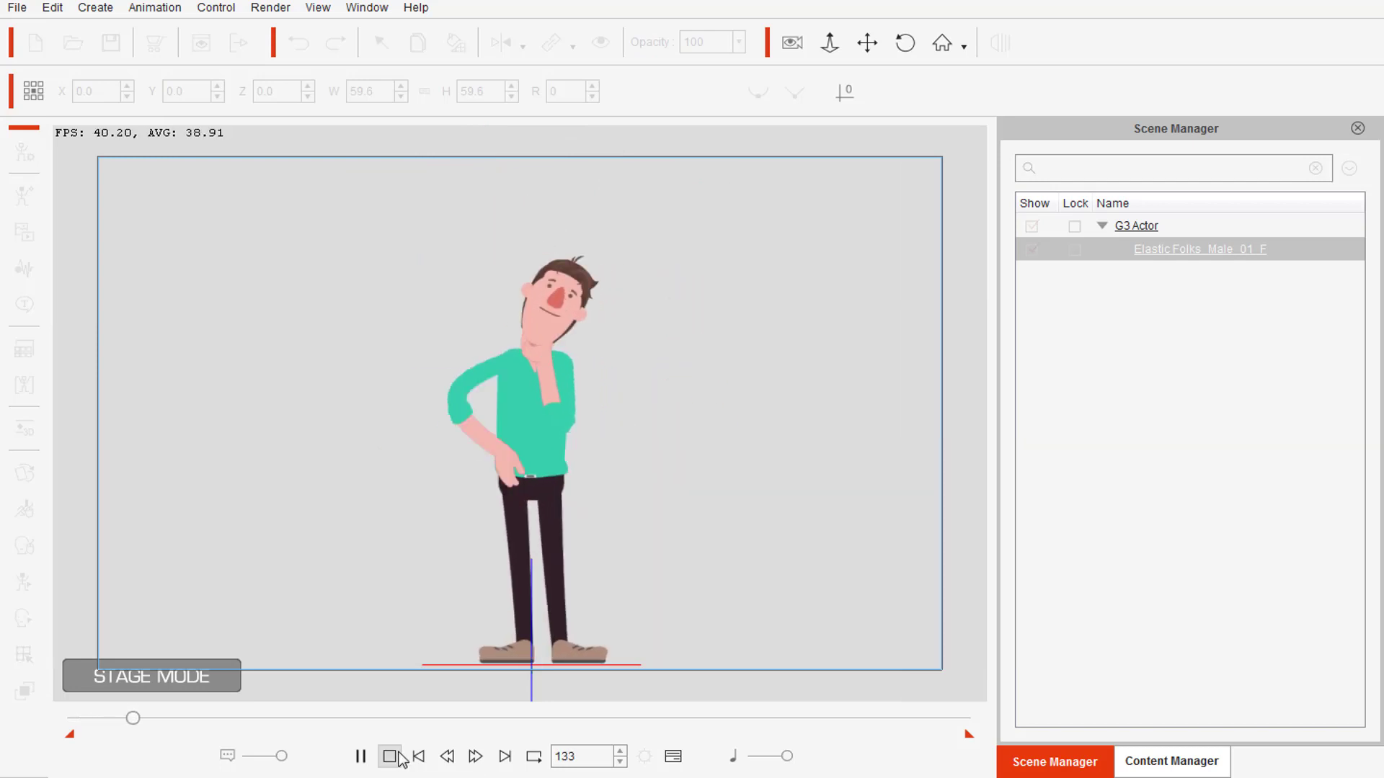
click(389, 756)
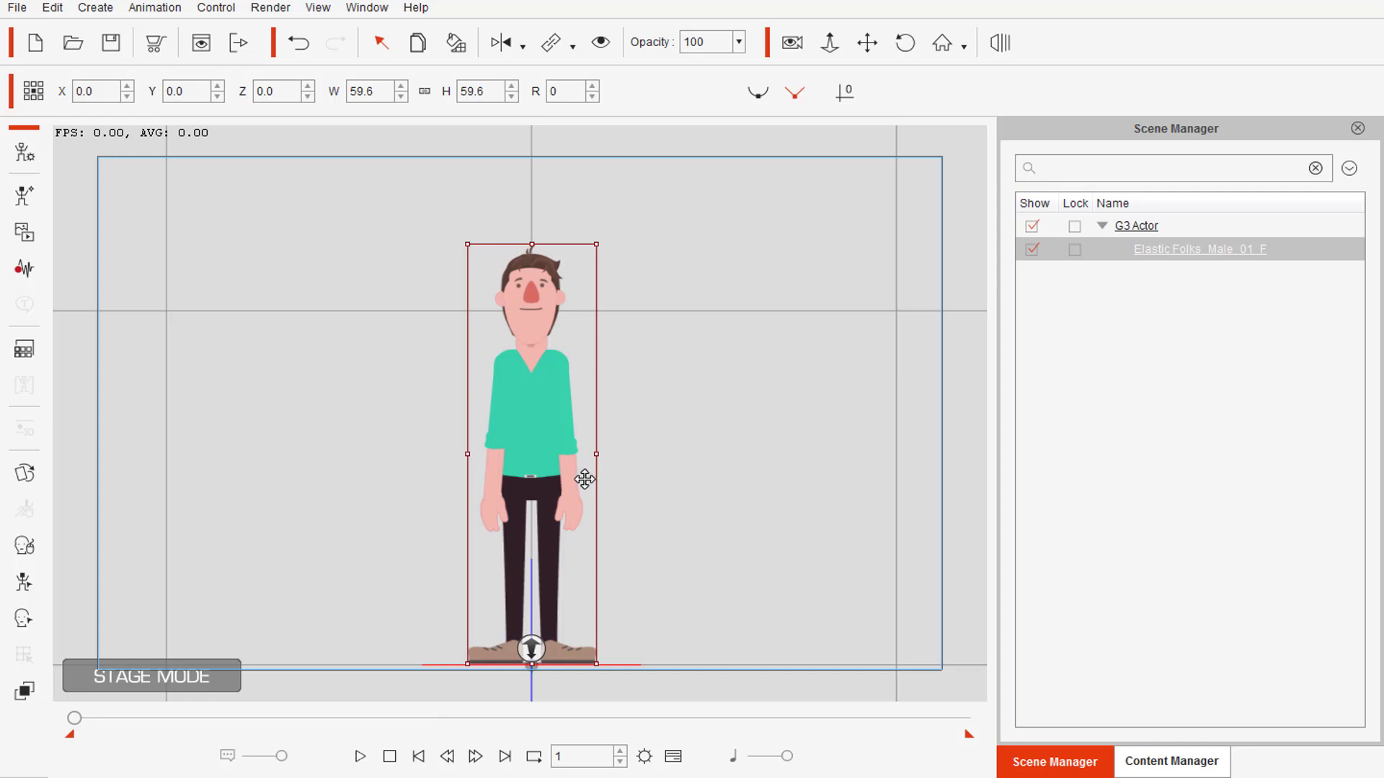